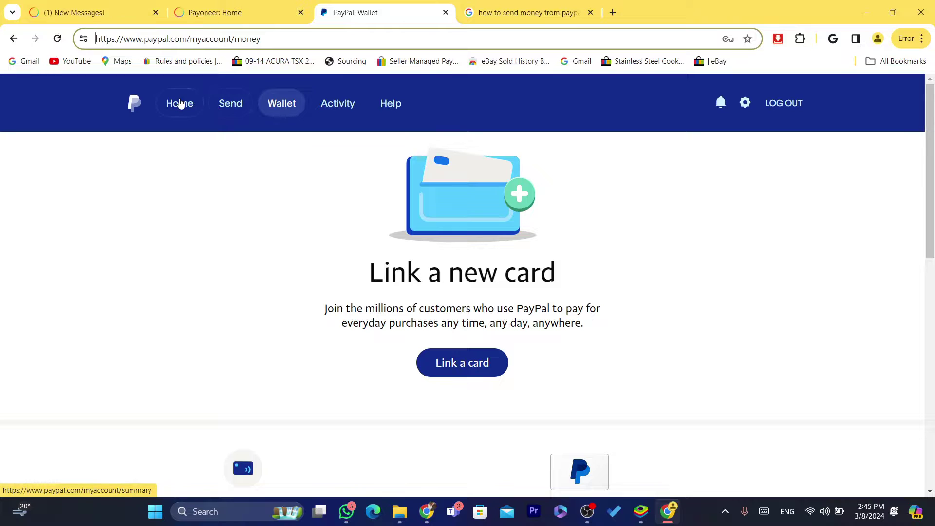
Switch from the PayPal wallet to the Payoneer account and open its Payoneer cards page
left_click(932, 151)
mouse_move(934, 151)
left_mouse_down()
mouse_move(933, 211)
mouse_move(929, 154)
left_mouse_up()
left_click(257, 4)
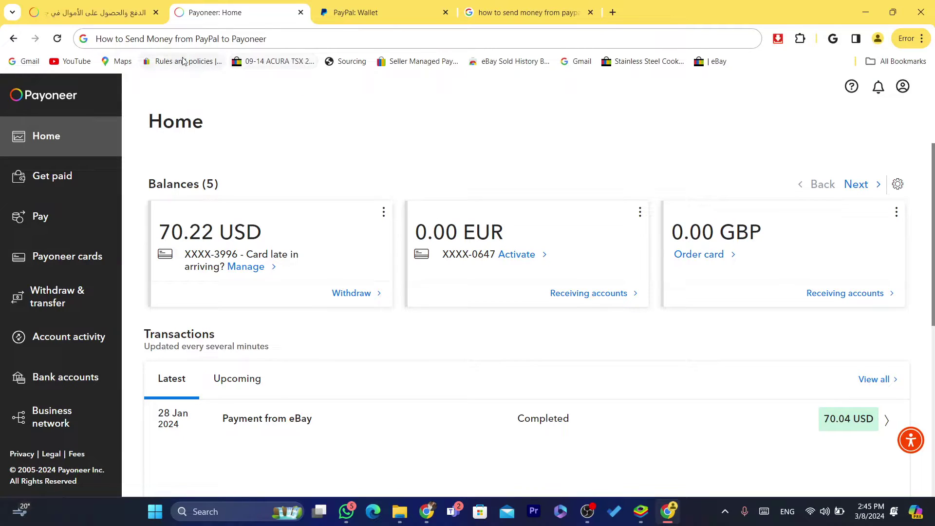
left_click(278, 39)
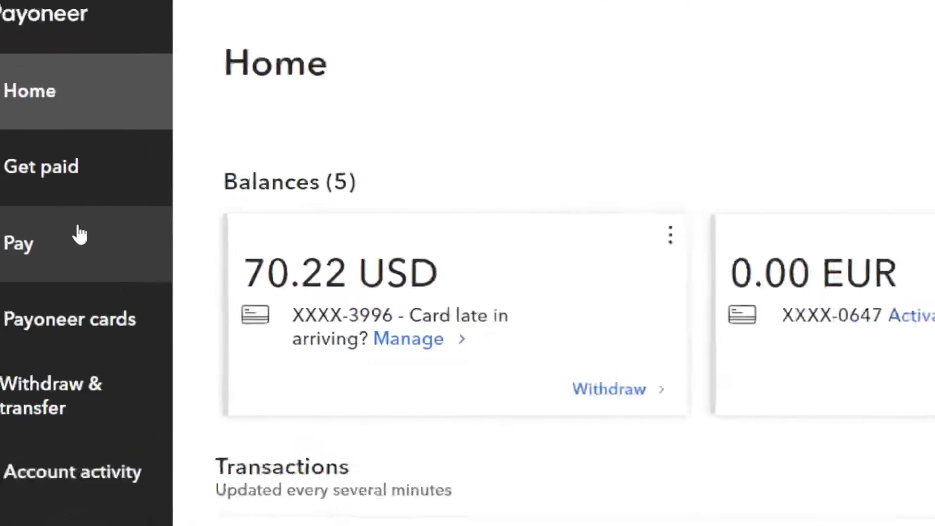
left_click(140, 359)
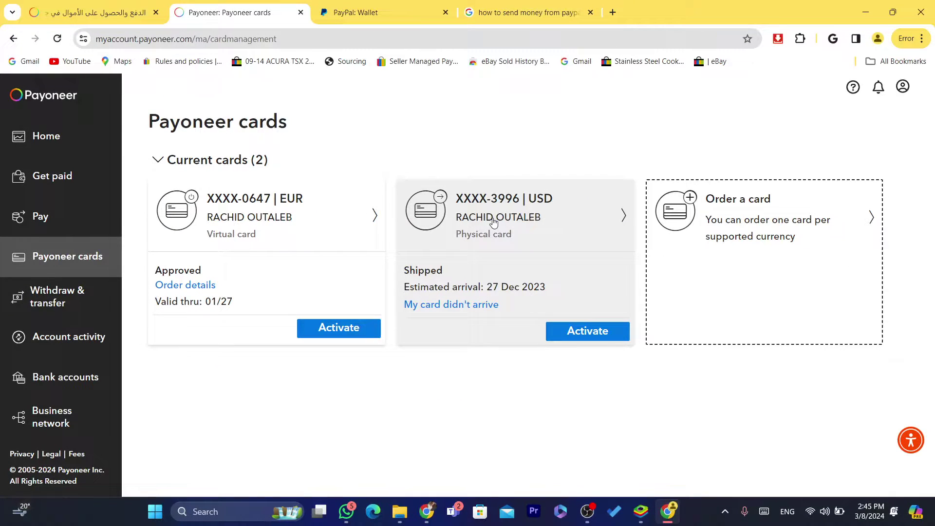
Switch to the PayPal wallet and highlight the section about linking a new card
left_click(385, 9)
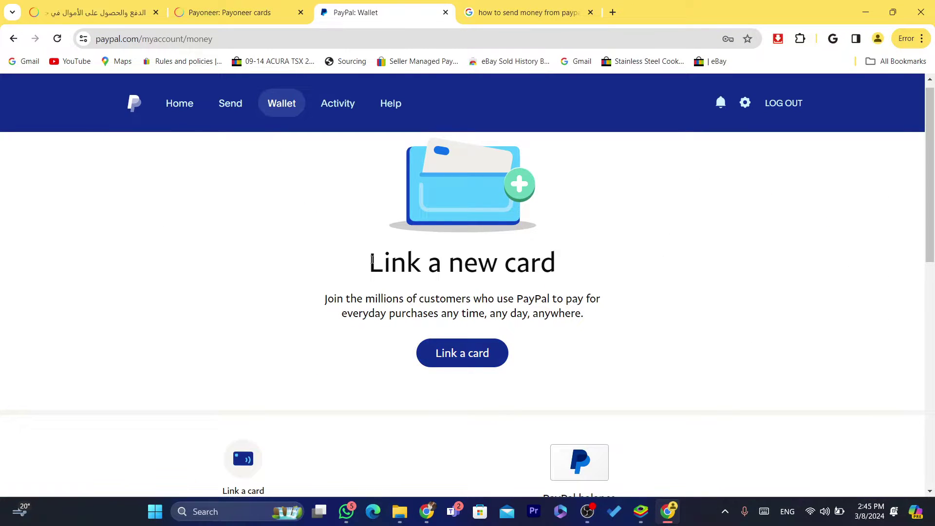
left_click_drag(369, 263, 590, 325)
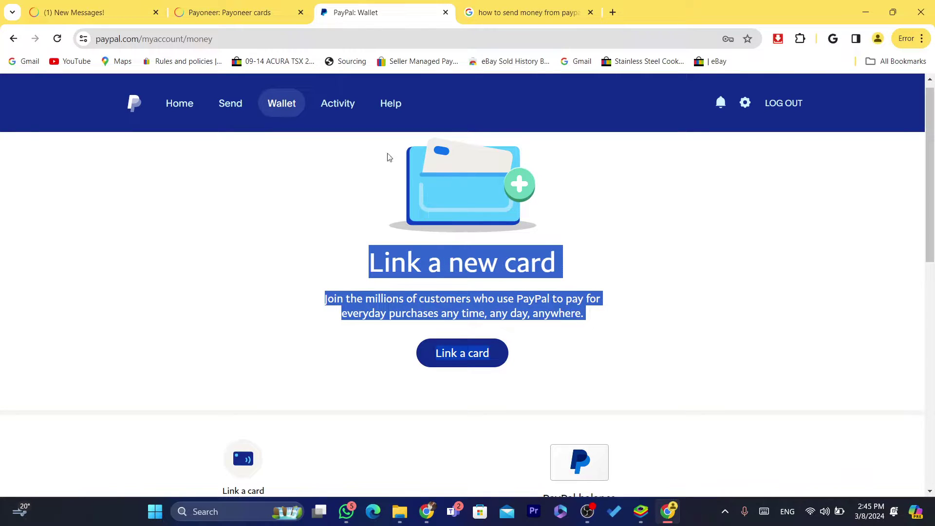
Return to the Payoneer cards page, view the details of the physical USD card and close them
left_click(229, 12)
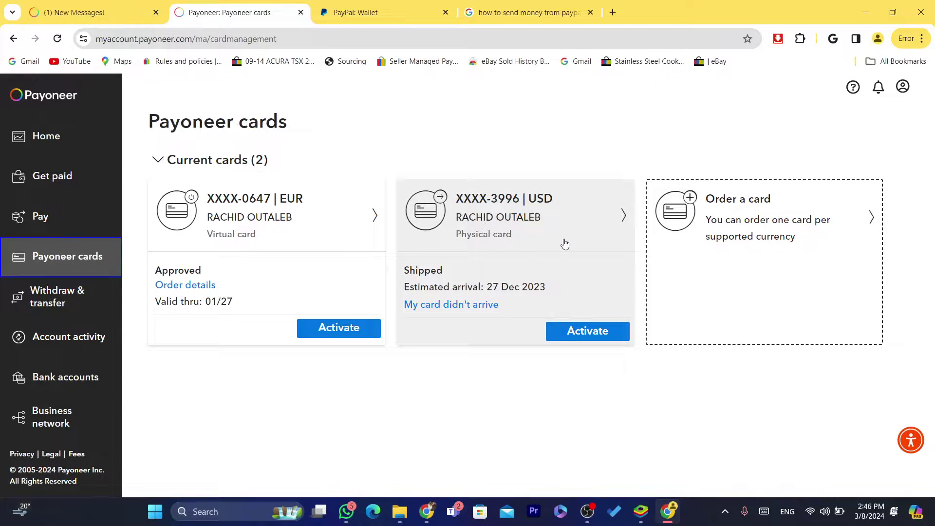
left_click(431, 207)
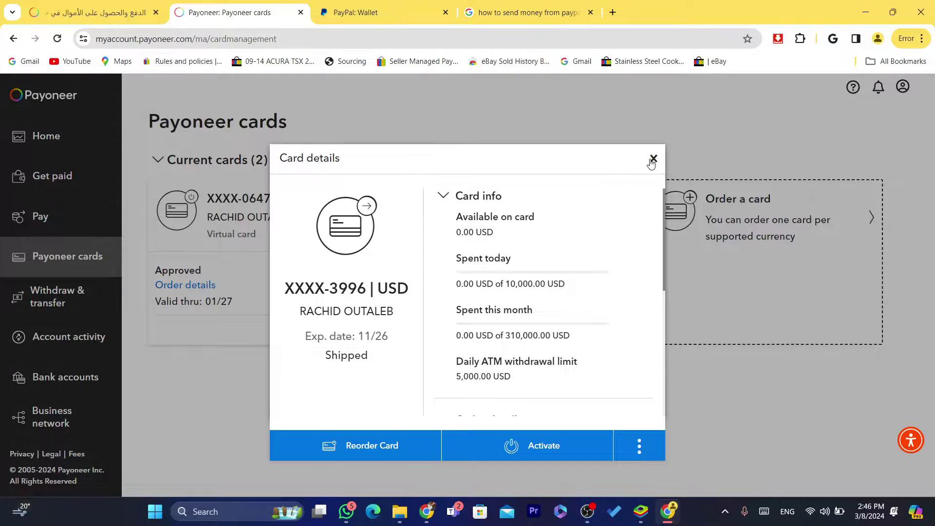
left_click(653, 158)
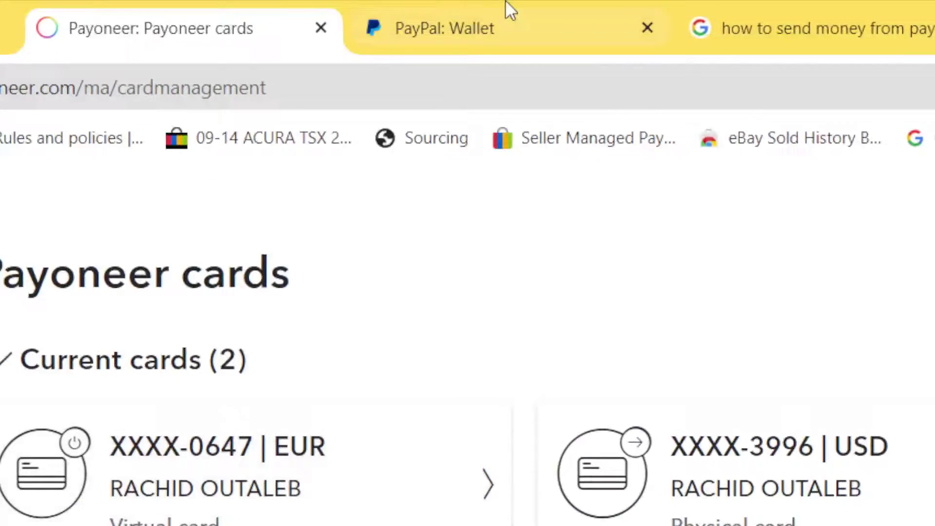
Go back to the PayPal wallet and review the "Link a new card" heading and description
left_click(507, 11)
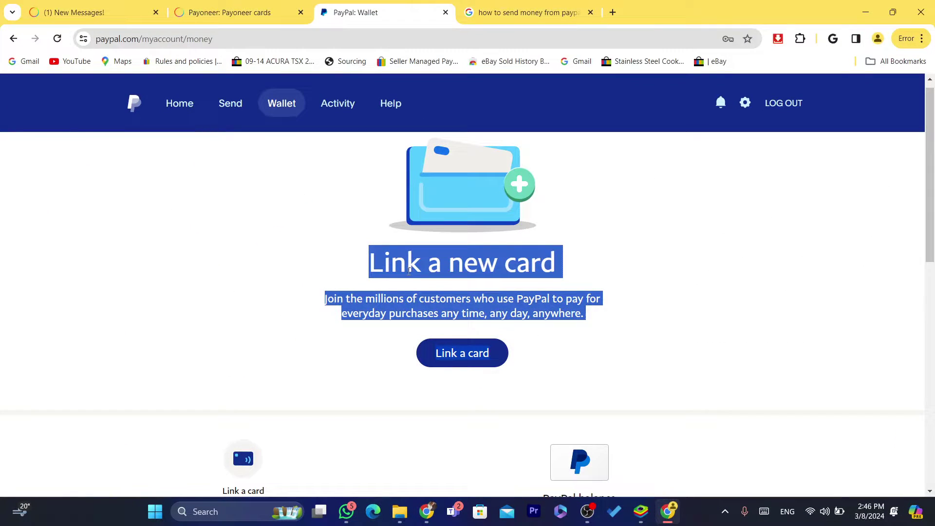
left_click(409, 271)
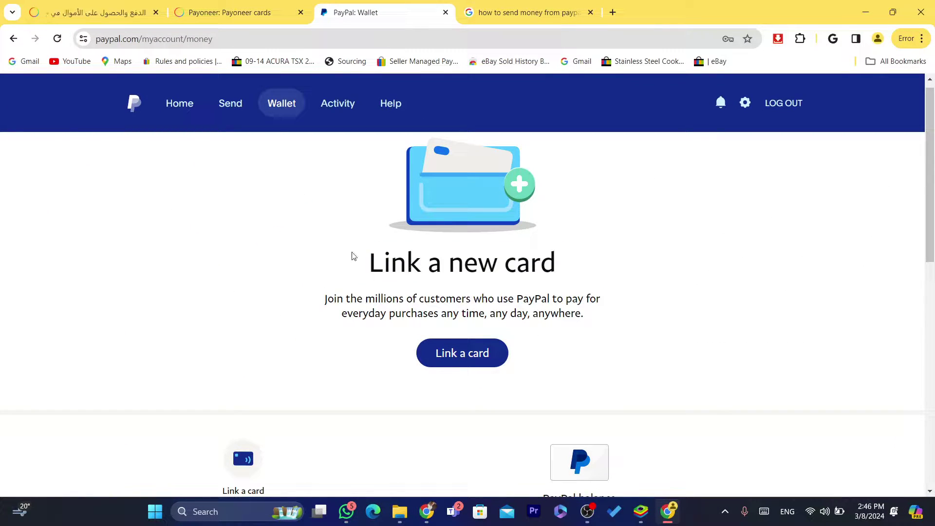
left_click_drag(355, 255, 612, 312)
left_click(543, 286)
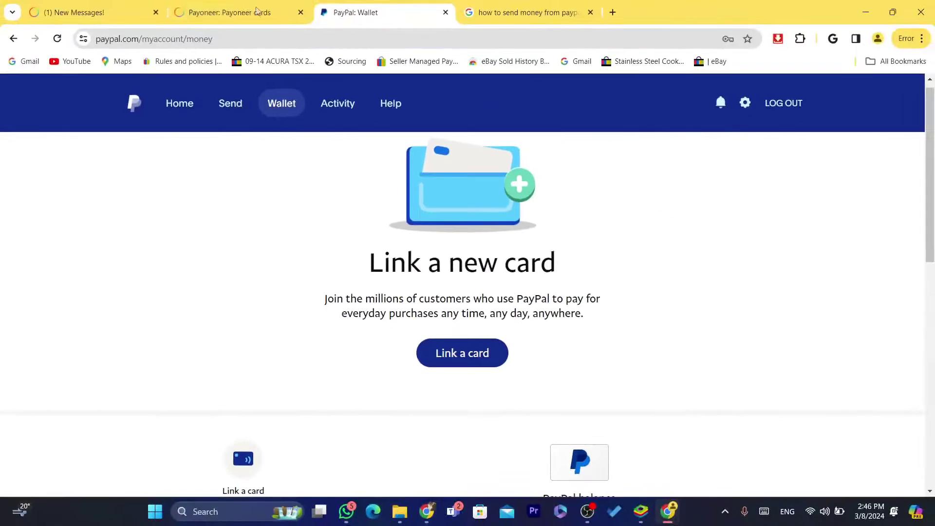
left_click(245, 4)
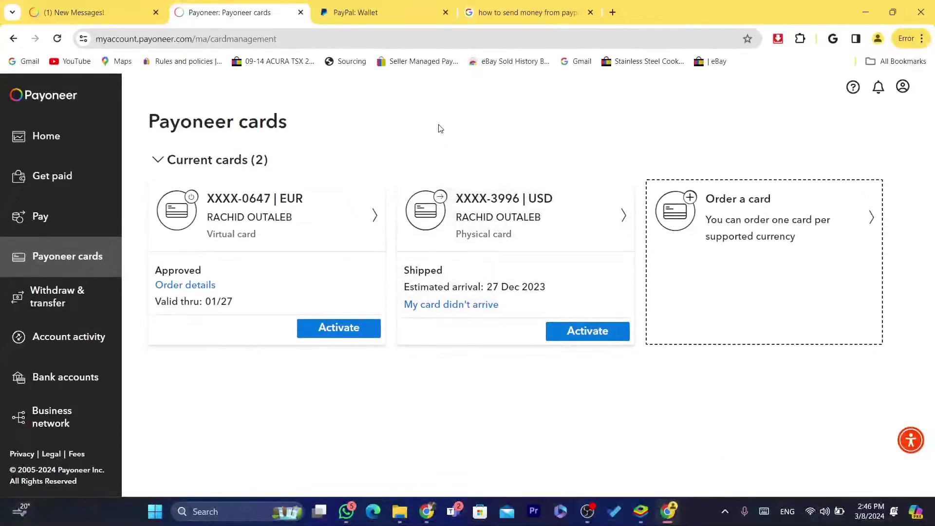
left_click(357, 8)
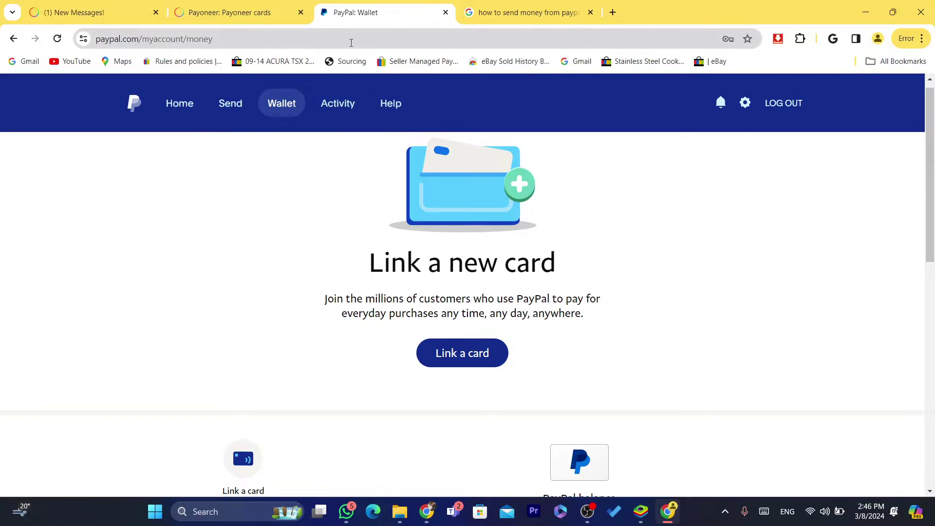
left_click(351, 40)
left_click(236, 10)
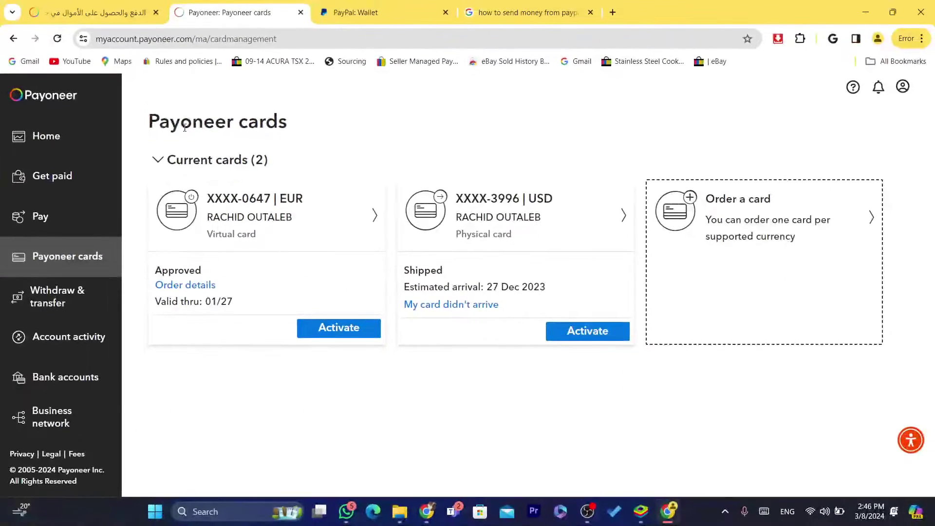
triple_click(184, 127)
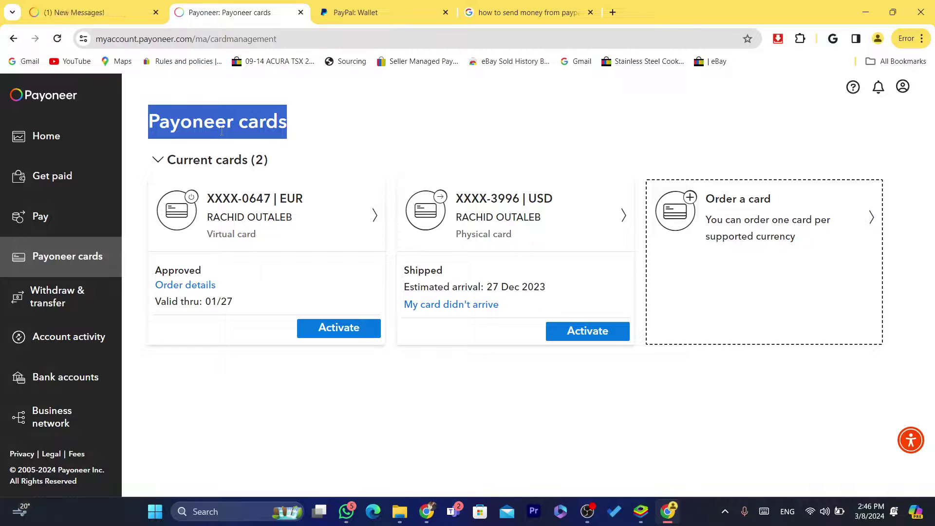
left_click(378, 9)
Switch back to Payoneer and open the list of bank accounts for withdrawal
left_click(263, 4)
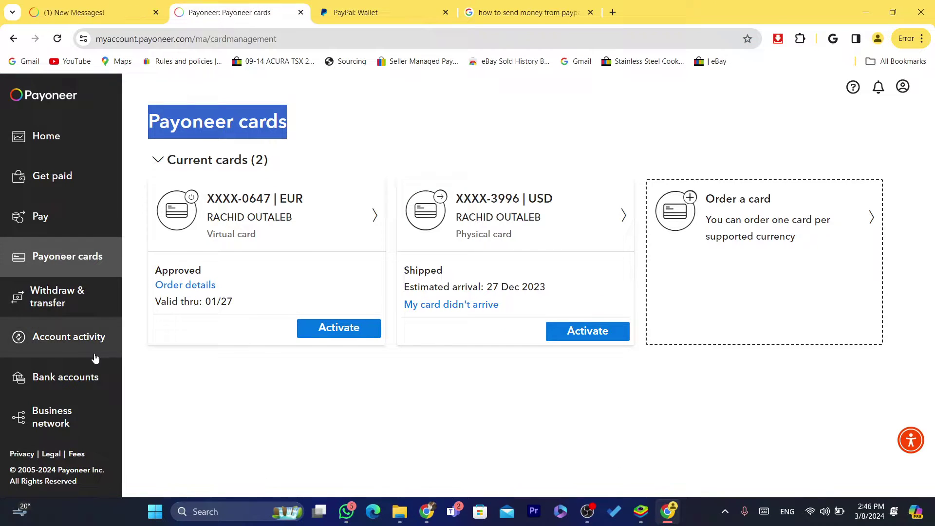
key("Tab")
key("Tab")
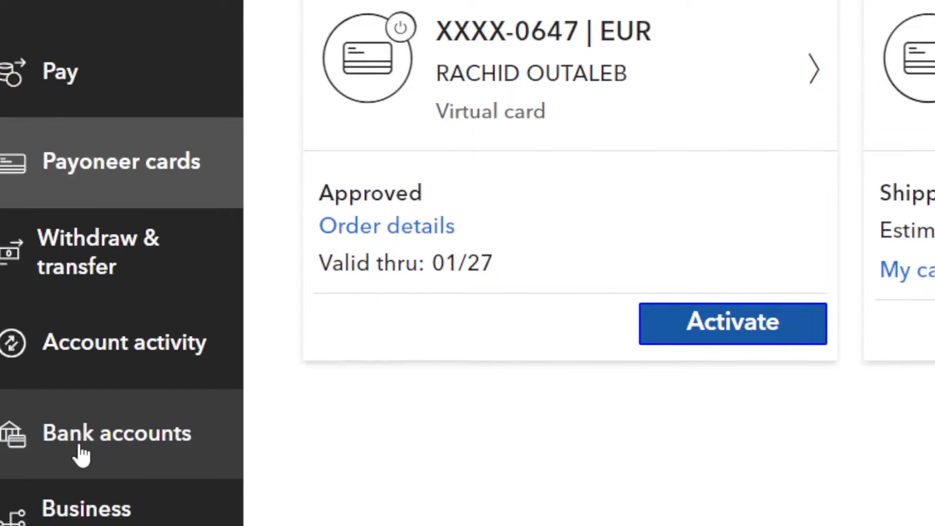
left_click(82, 454)
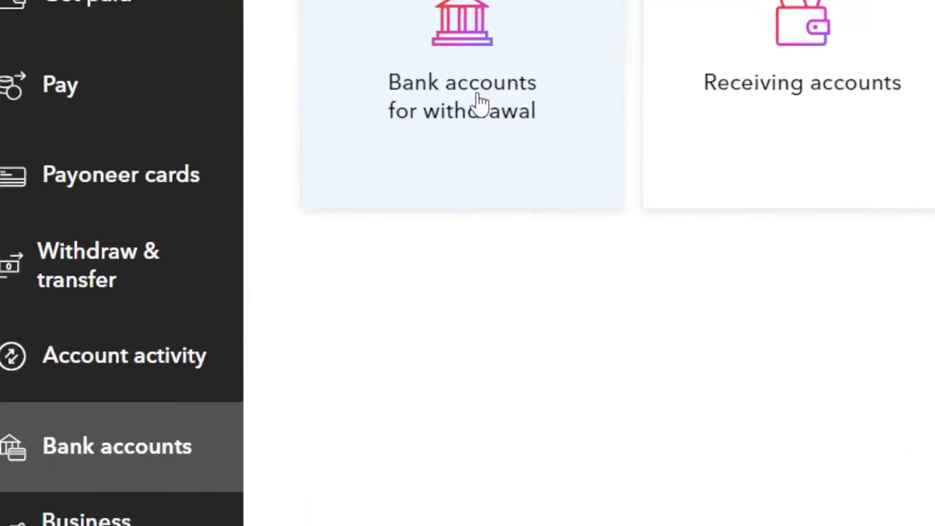
left_click(480, 102)
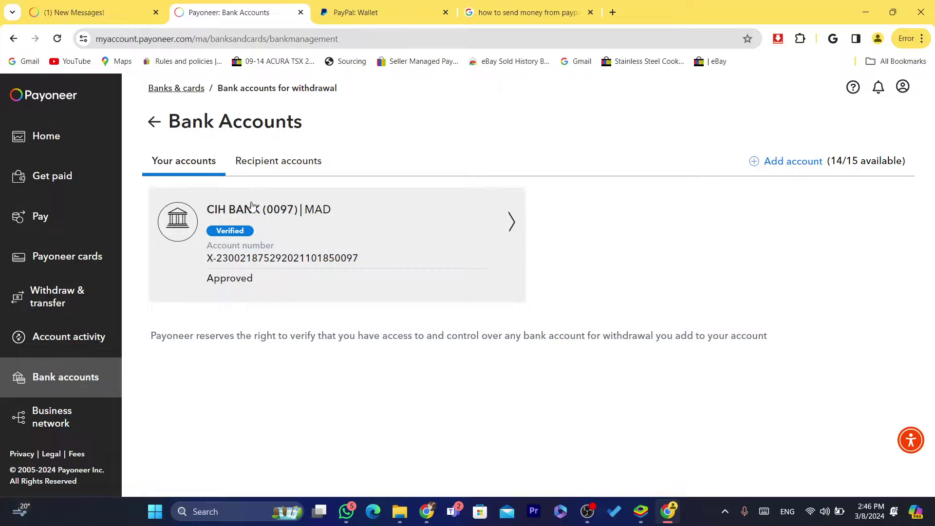
Go back to the bank accounts overview and open the receiving accounts page to see the approved accounts
left_click(80, 375)
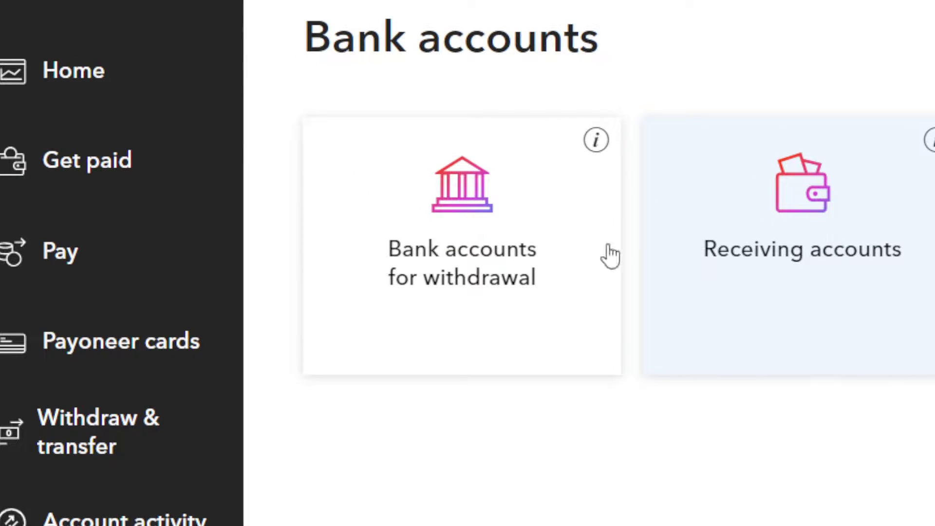
left_click(829, 282)
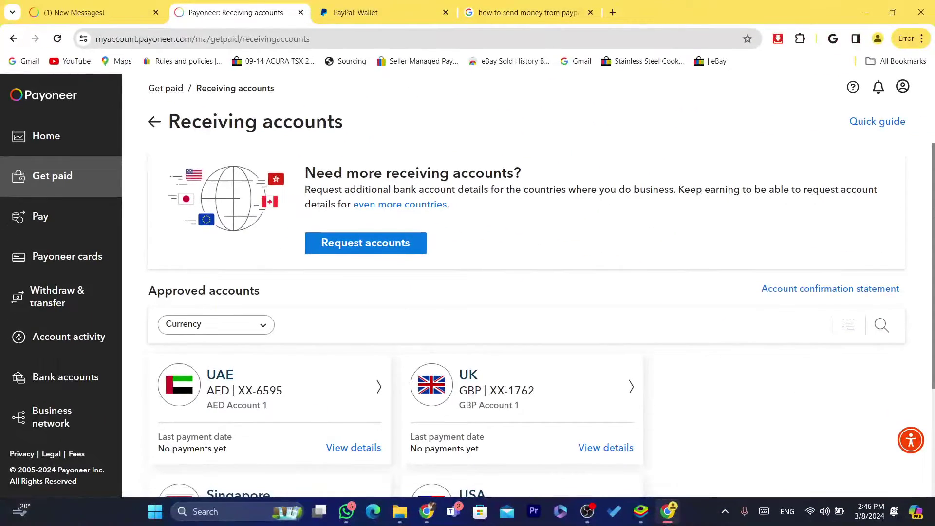
scroll(487, 252, "down", 3)
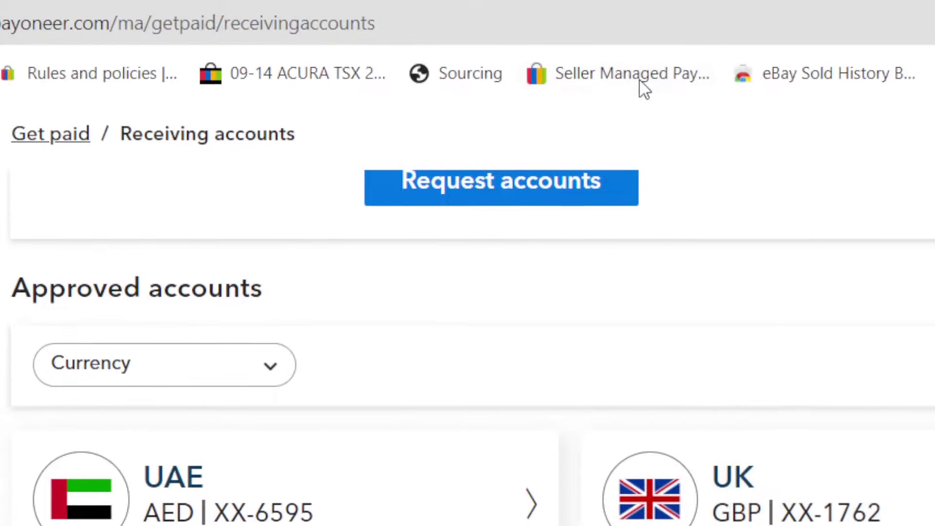
Open the UK GBP receiving account and examine its sort code, account number and beneficiary name fields
left_click(362, 7)
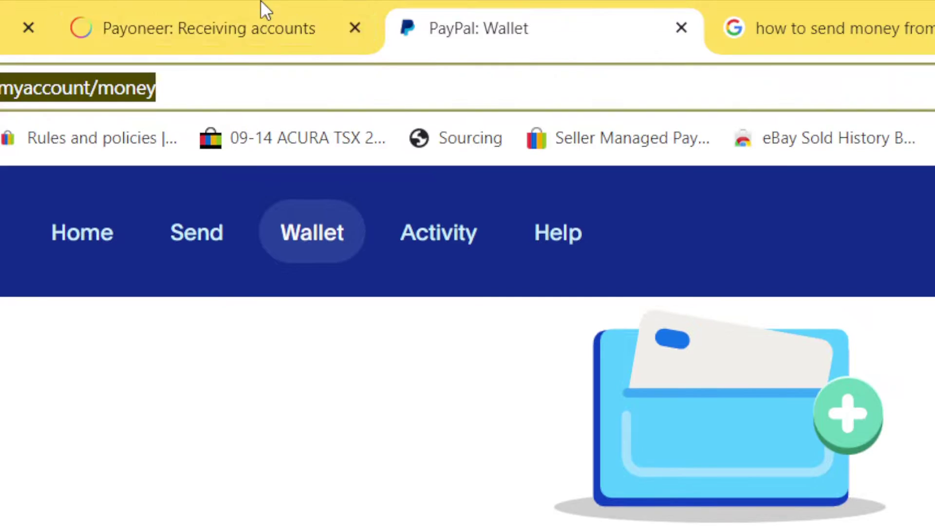
left_click(261, 10)
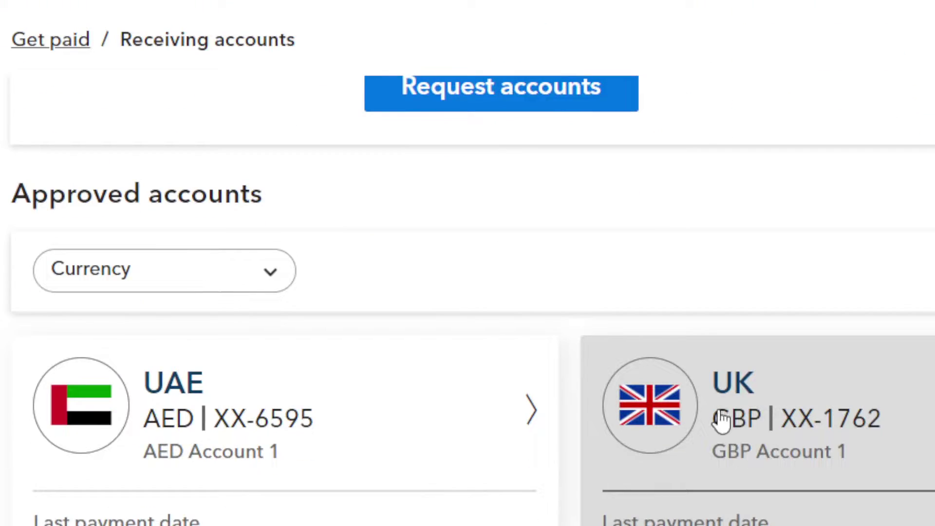
left_click(766, 428)
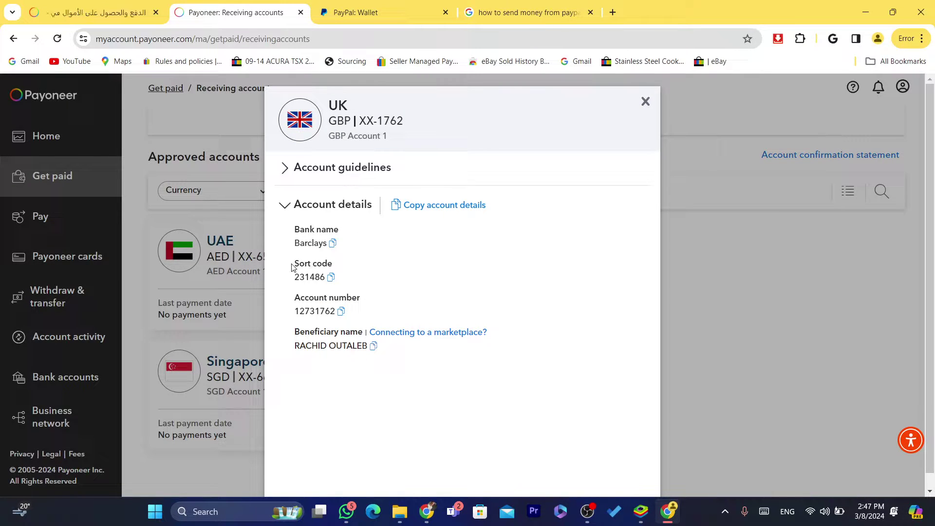
left_click_drag(294, 265, 357, 359)
left_click(302, 316)
left_click(363, 357)
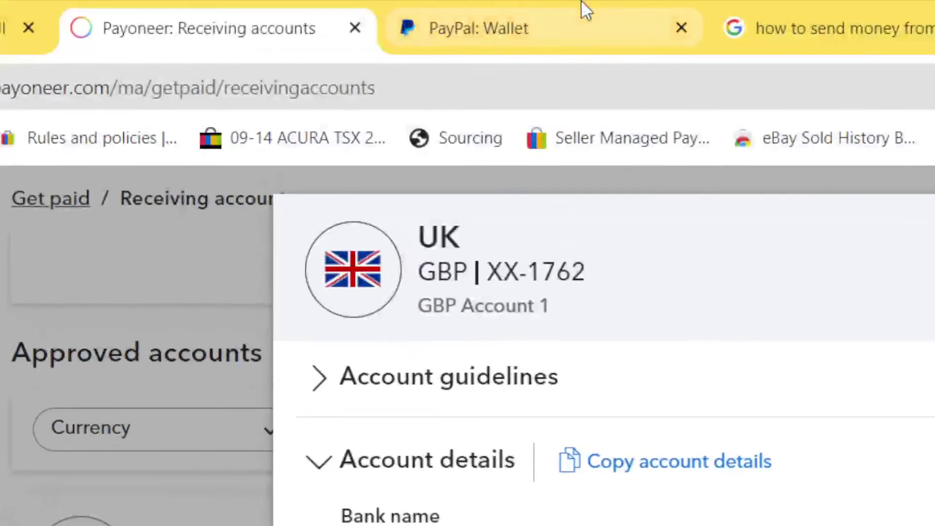
After checking the PayPal wallet, point out the UK account's sort code and account number fields again and close its details
left_click(586, 11)
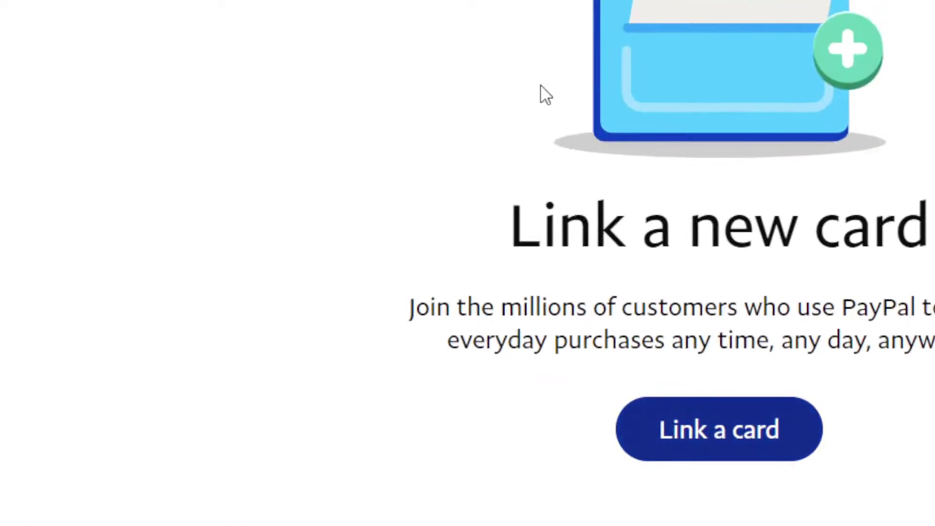
left_click(234, 12)
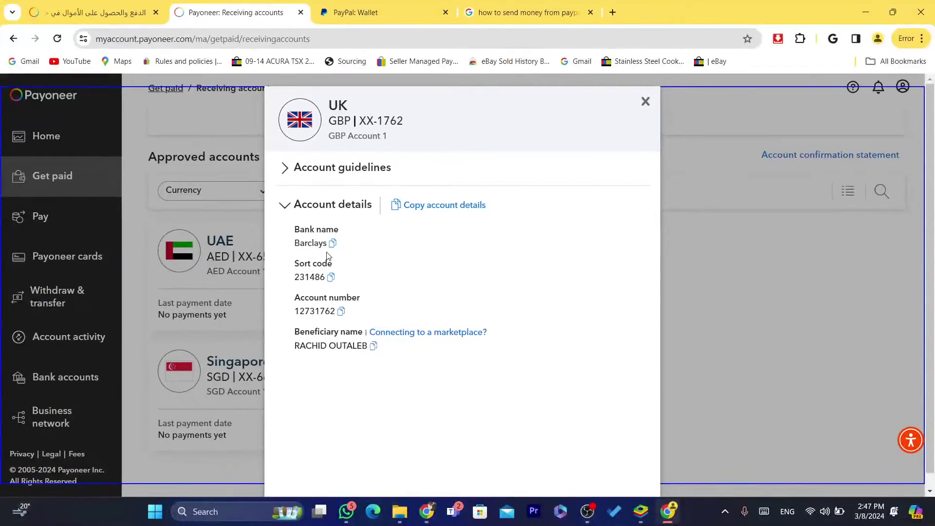
left_click_drag(292, 267, 344, 271)
left_click_drag(309, 297, 373, 305)
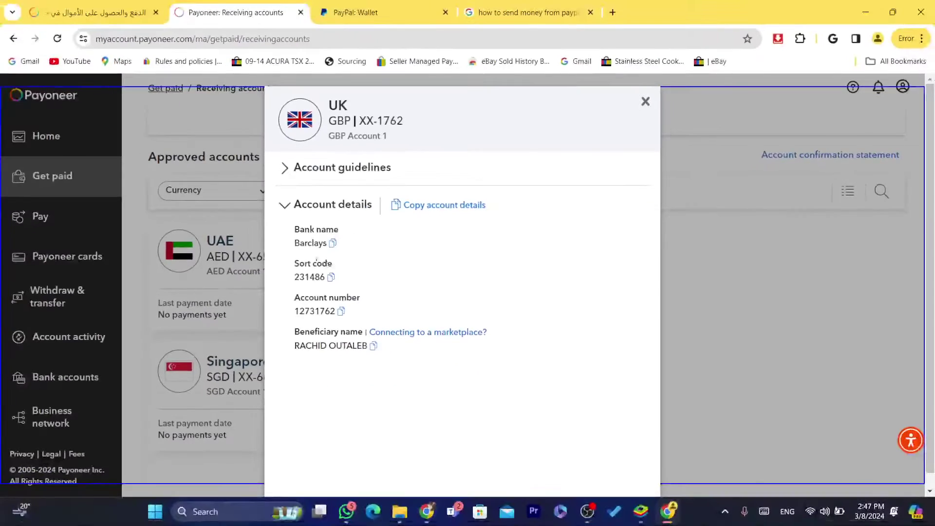
left_click_drag(294, 263, 338, 265)
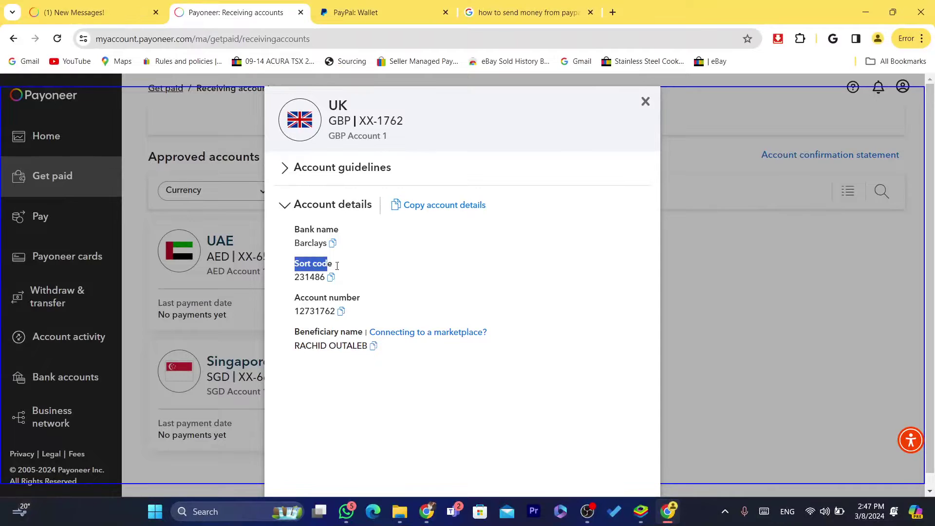
left_click_drag(309, 297, 609, 129)
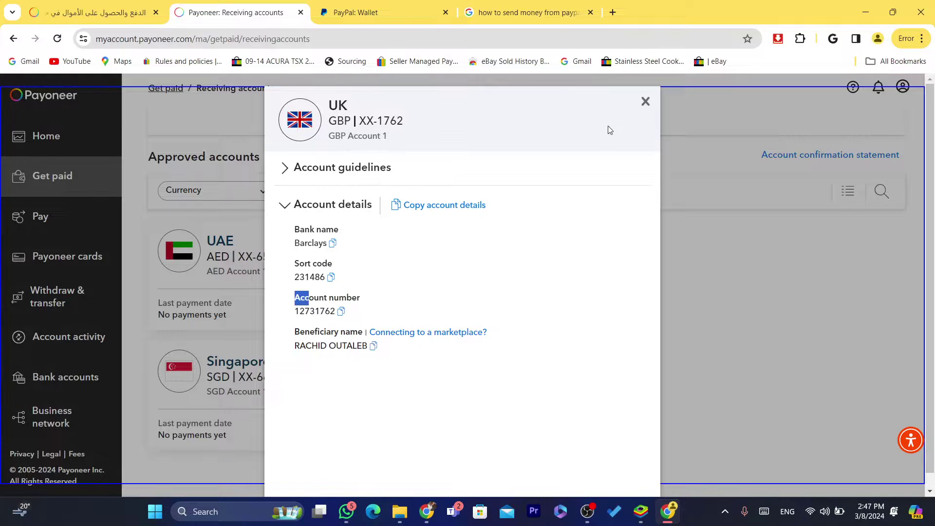
left_click(644, 103)
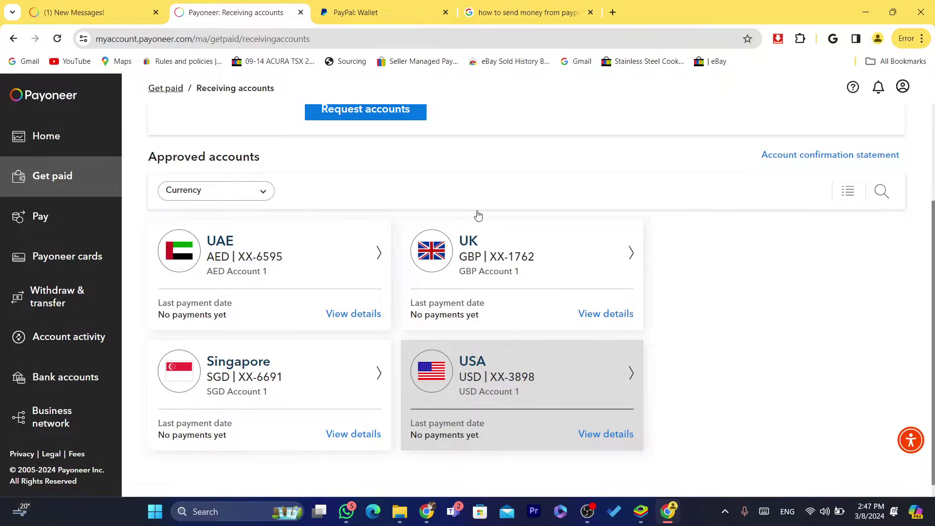
Open the USA USD receiving account, examine its account number field and close the details
left_click(492, 348)
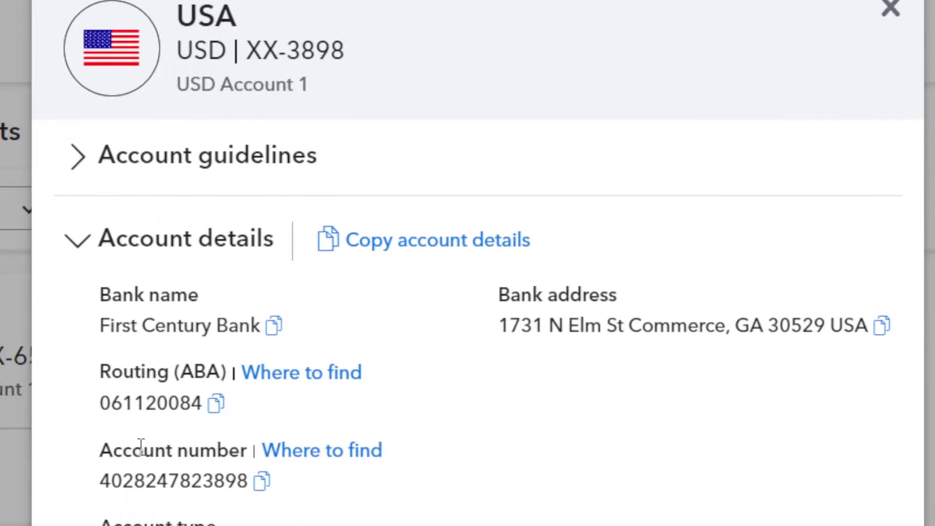
left_click_drag(92, 456, 253, 445)
left_click(669, 496)
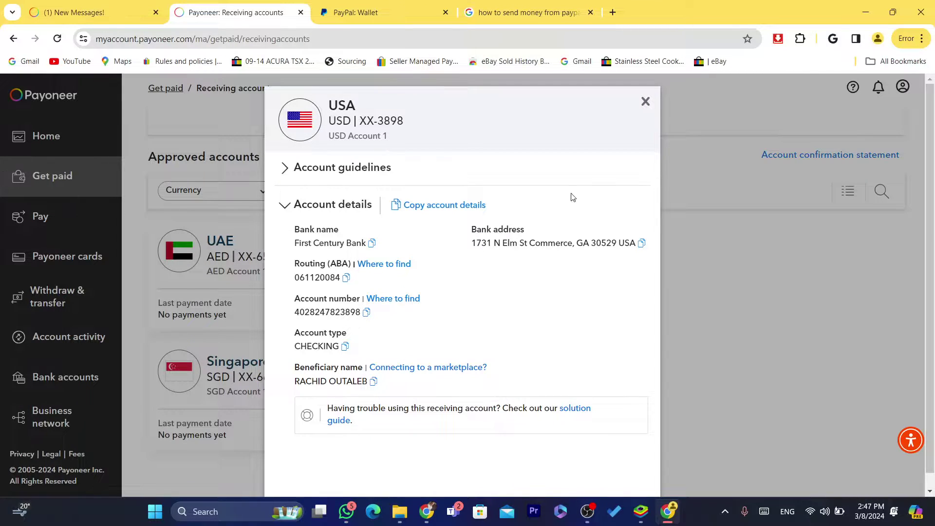
left_click(647, 101)
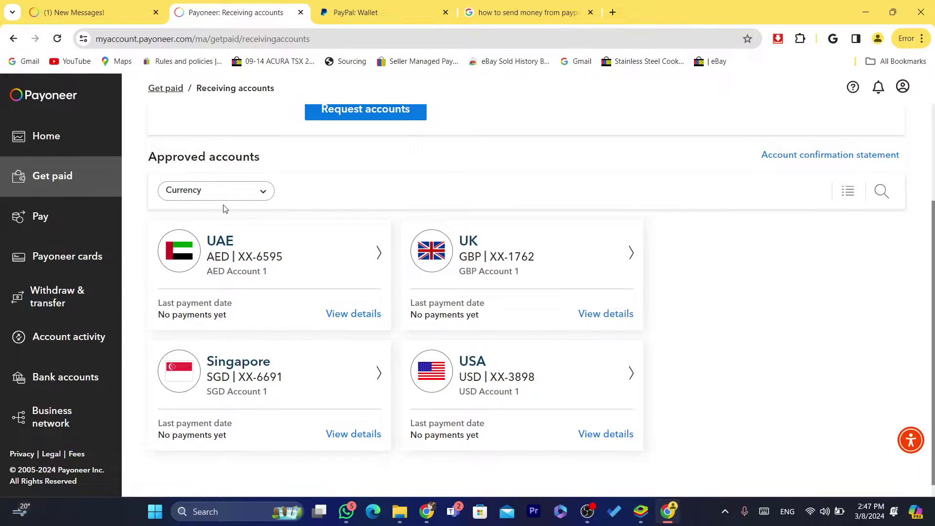
Open the request form for new local receiving accounts and return to the receiving accounts list
scroll(934, 263, "up", 2)
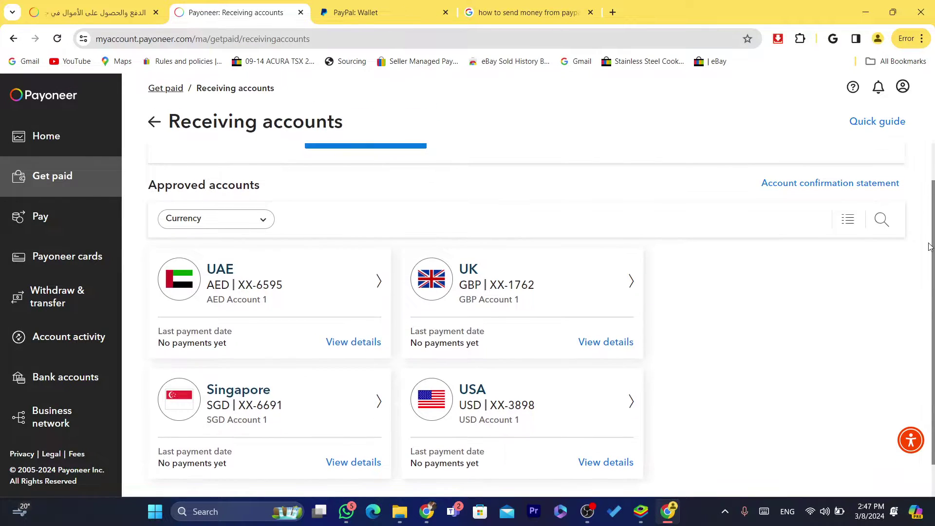
left_click(373, 191)
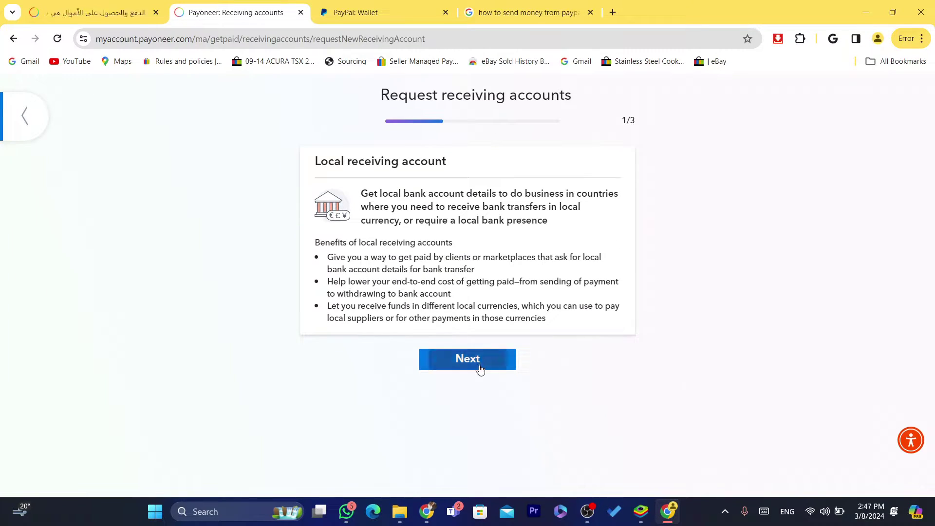
left_click(25, 136)
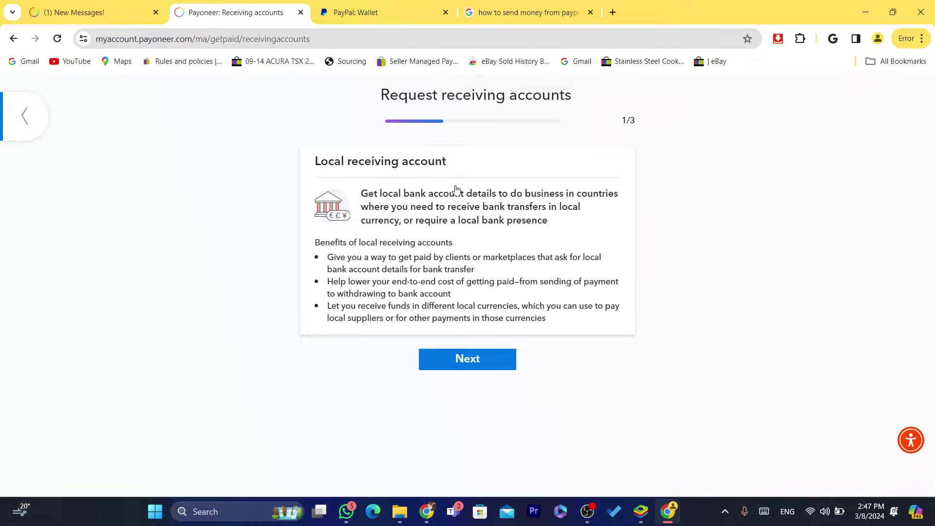
Open the USA receiving account's details, check the PayPal wallet page and return to the details
scroll(934, 188, "down", 3)
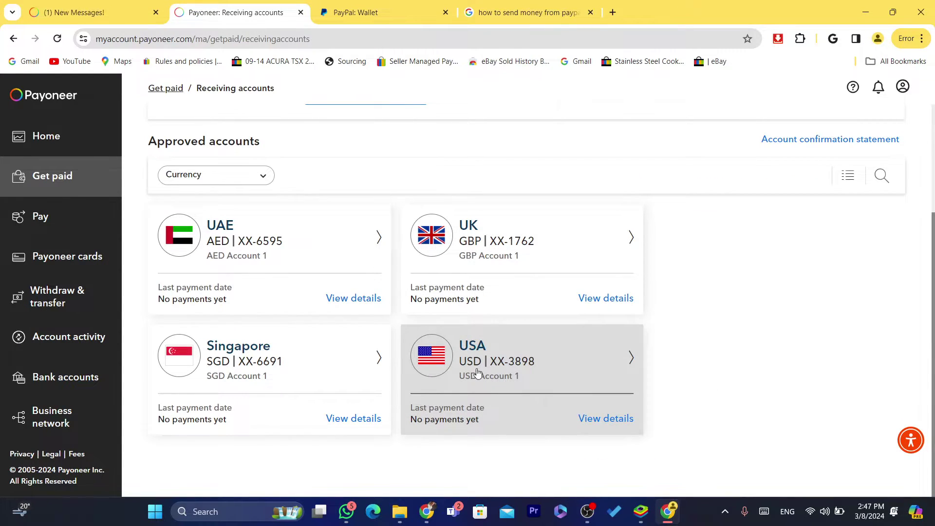
left_click(478, 373)
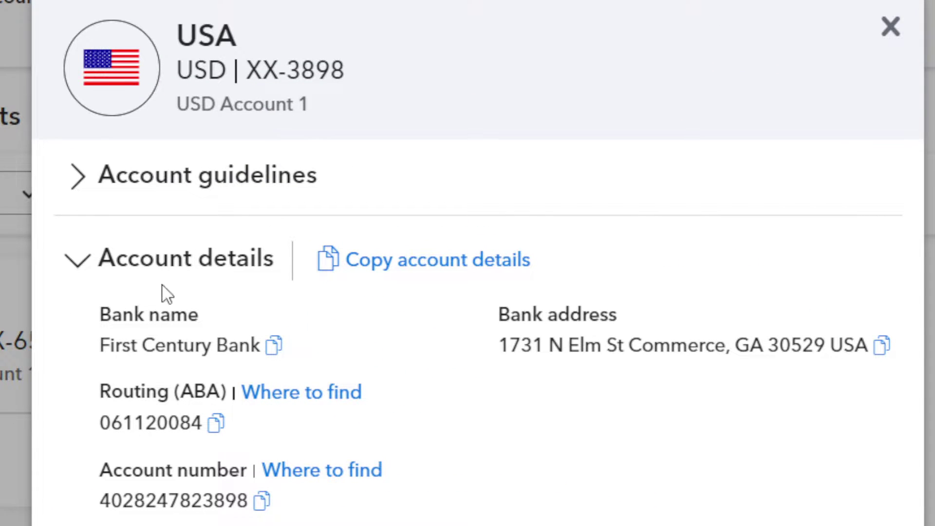
left_click(240, 6)
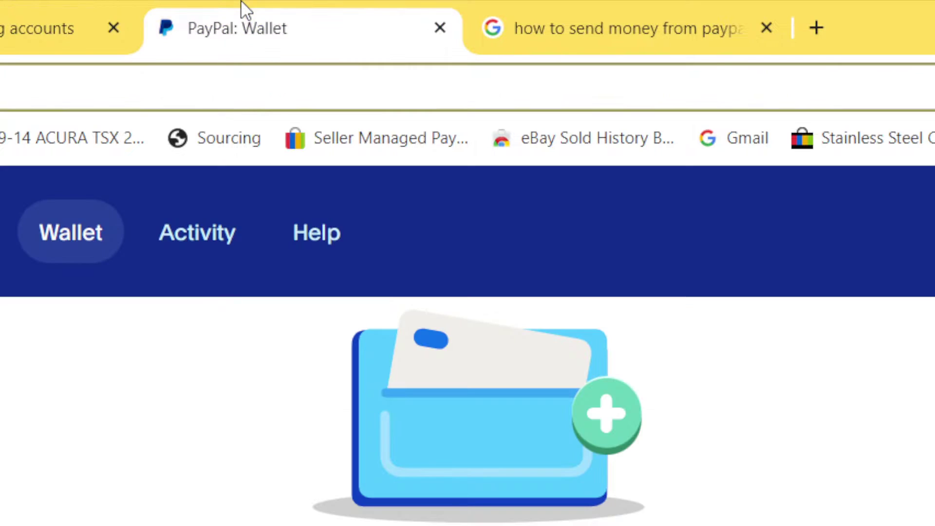
left_click(80, 8)
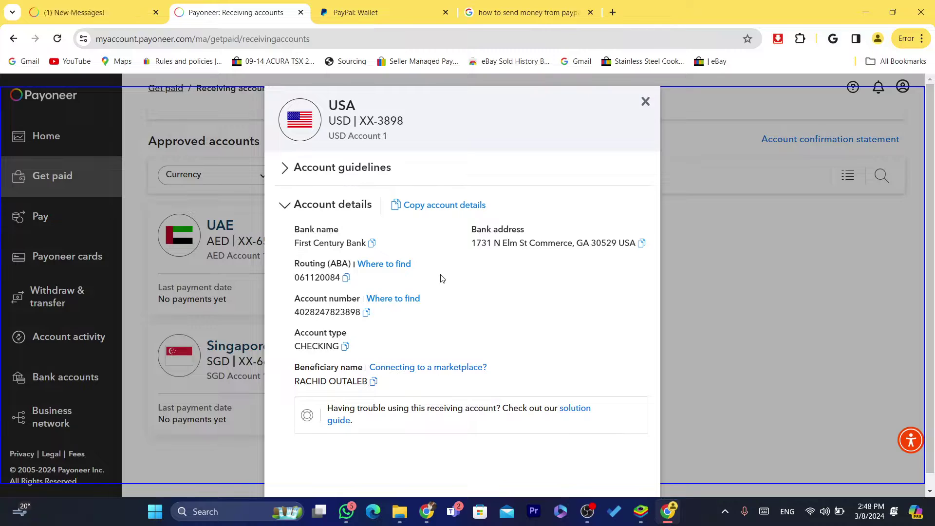
Point out the USA account's bank address and its country and currency heading, and close the details
triple_click(512, 239)
left_click(487, 225)
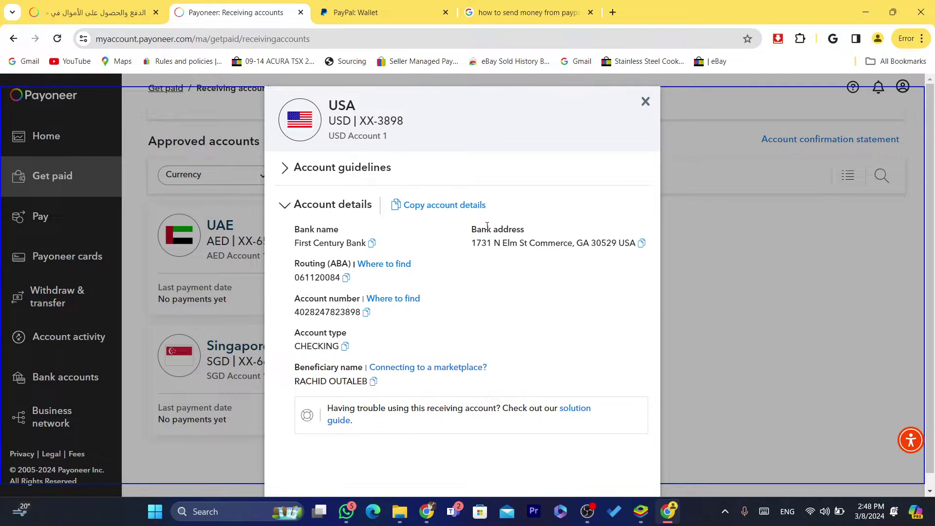
left_click_drag(475, 230, 633, 243)
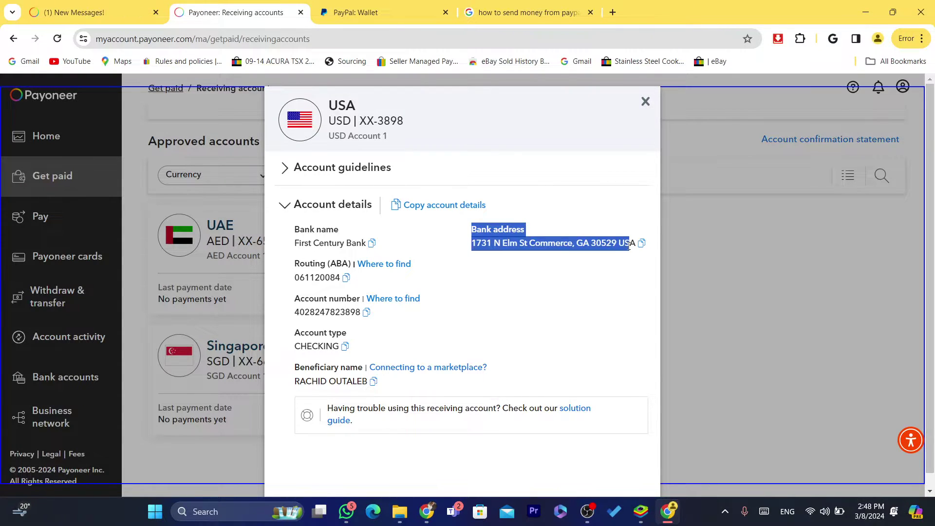
left_click(587, 295)
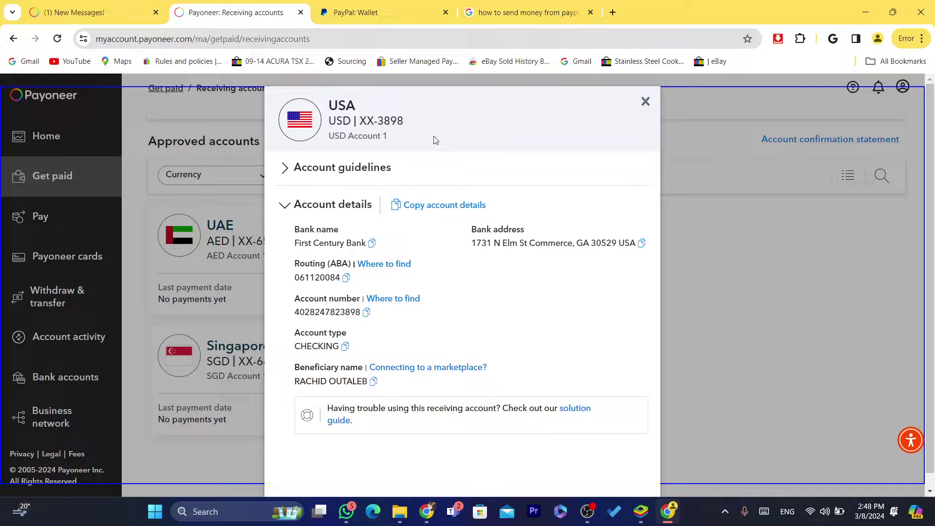
left_click_drag(330, 107, 398, 138)
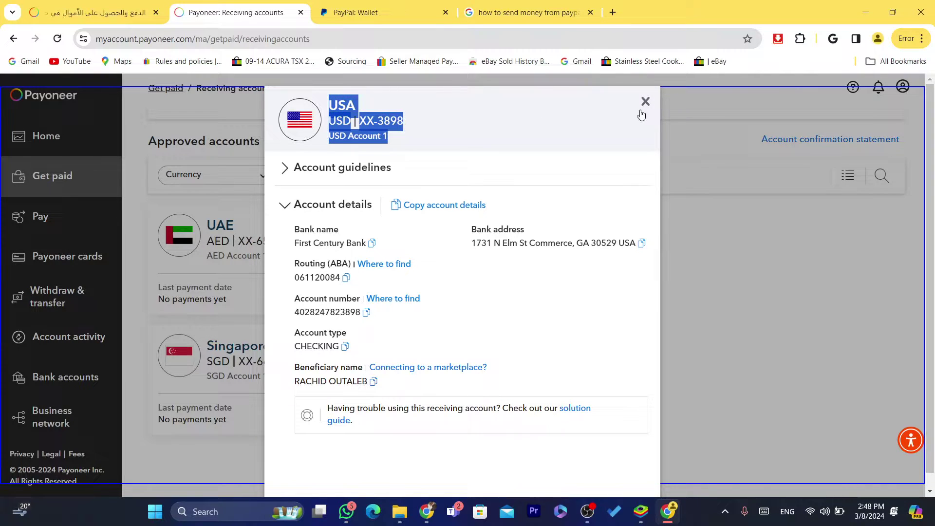
left_click(644, 102)
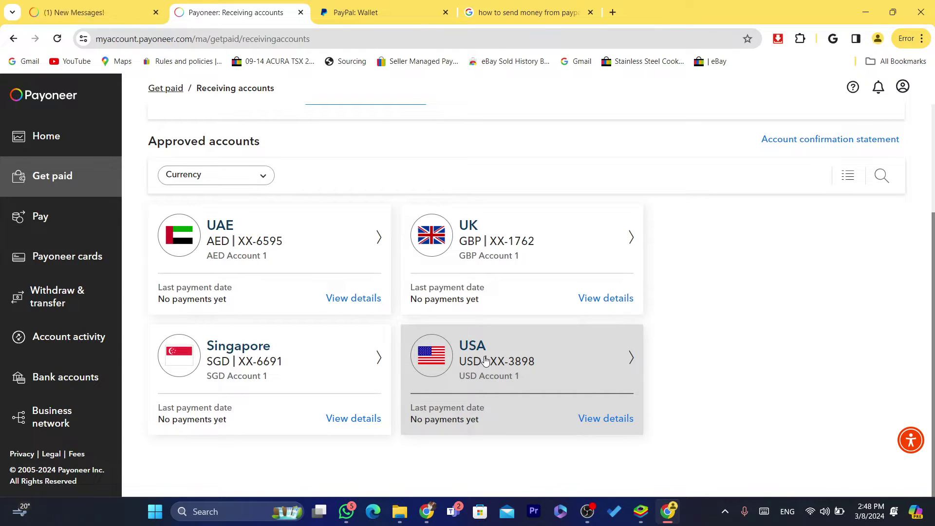
Reopen the USA receiving account, highlight its country, currency and account label, and close it again
left_click(554, 334)
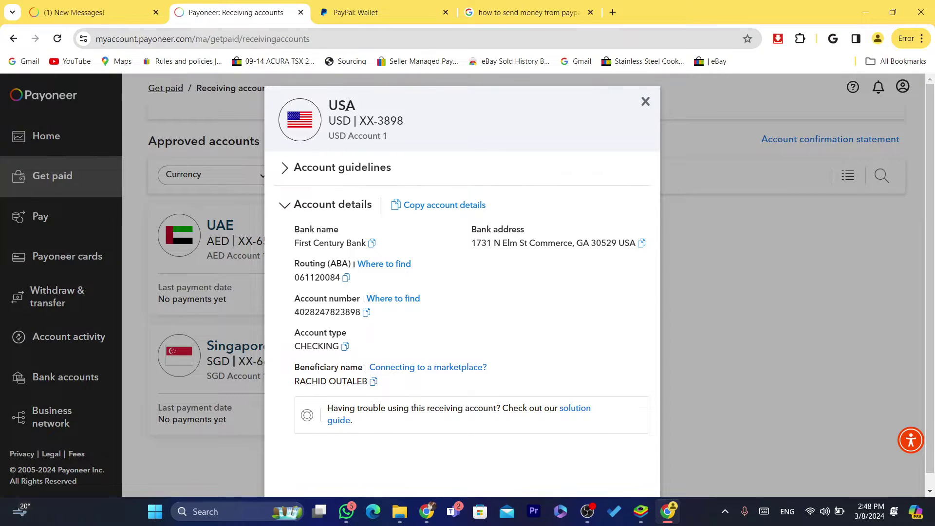
left_click_drag(331, 103, 389, 136)
left_click(390, 137)
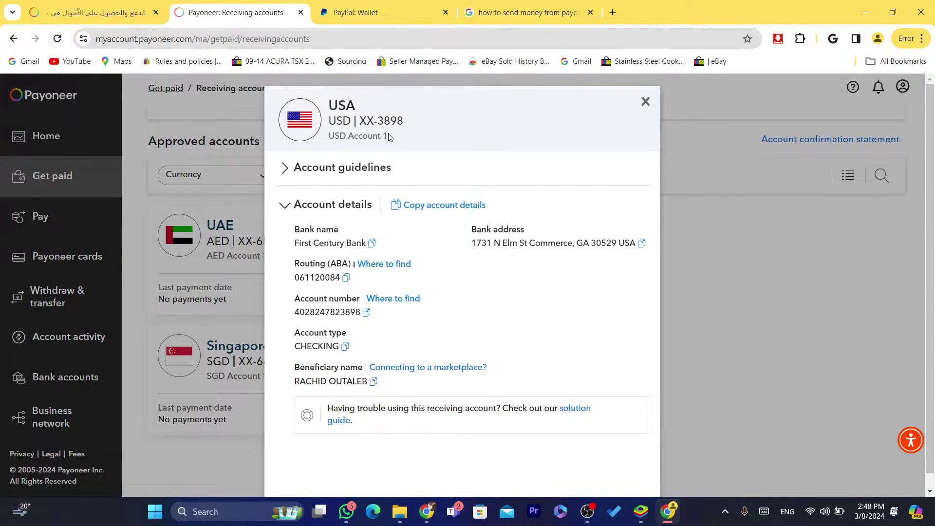
left_click_drag(337, 104, 421, 159)
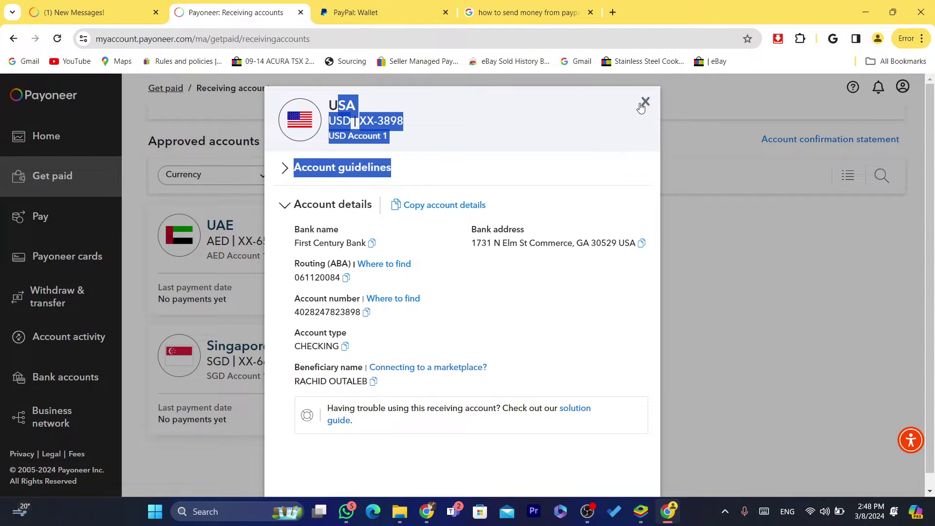
left_click(644, 102)
Check the PayPal wallet page and return to Payoneer to highlight the approved accounts heading
left_click(407, 4)
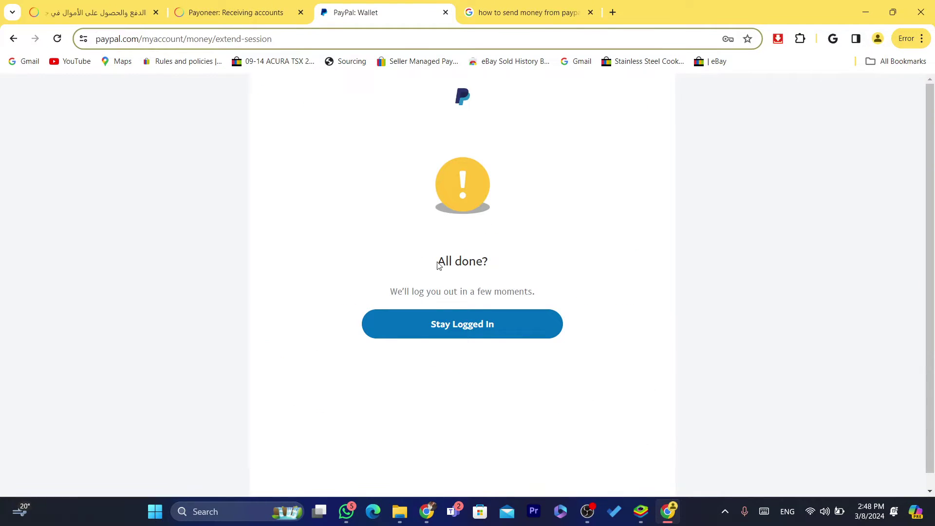
left_click(226, 4)
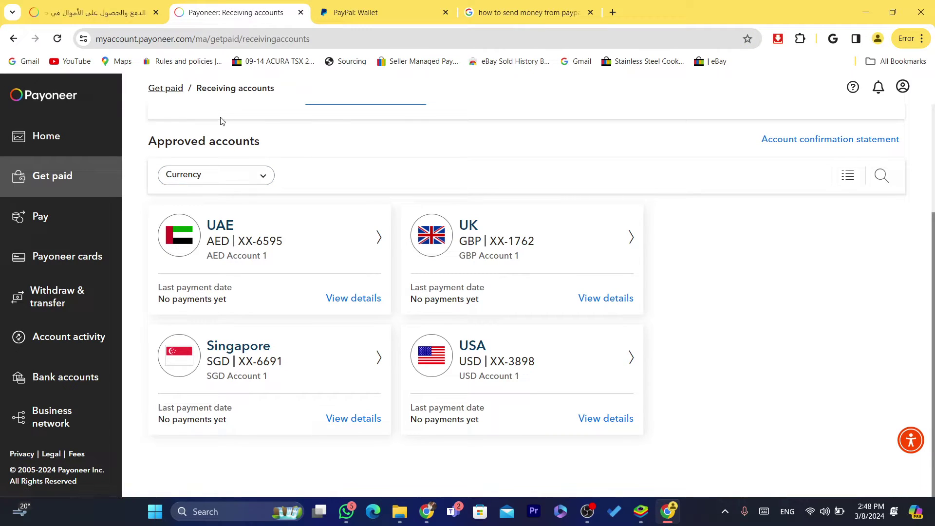
triple_click(225, 141)
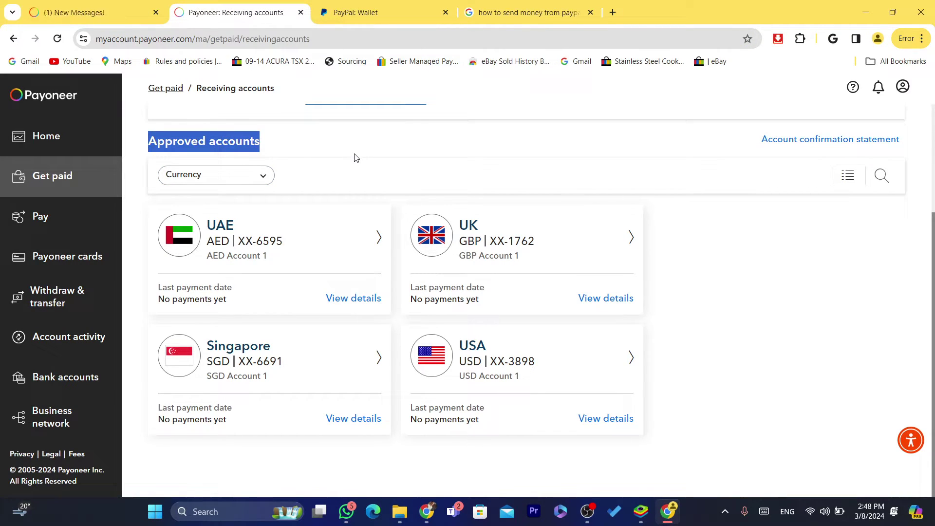
Visit the Payoneer home and bank accounts pages, return home and select the page address
left_click(47, 136)
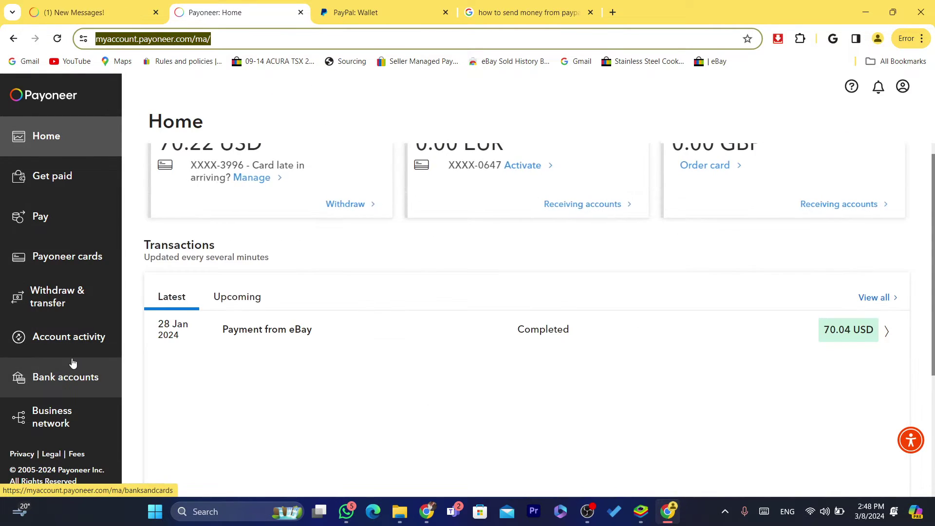
left_click(73, 363)
left_click(43, 137)
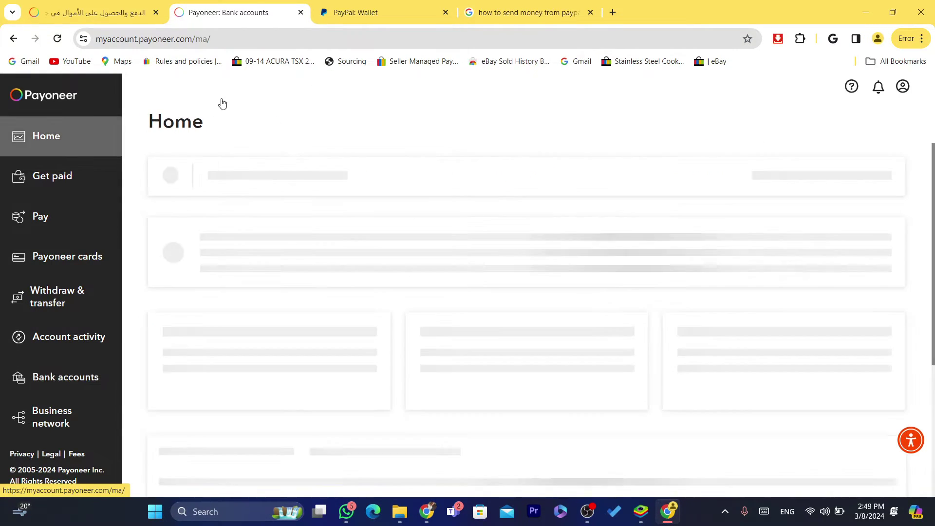
left_click(273, 37)
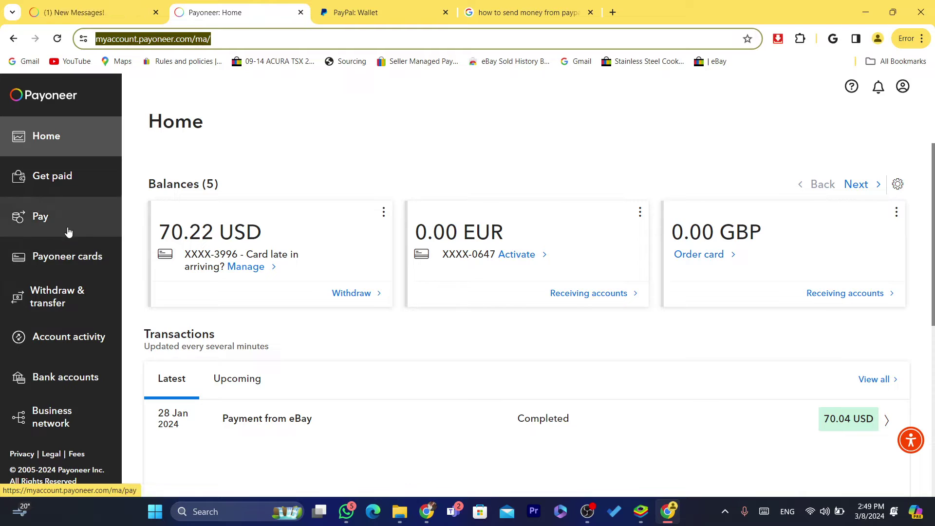
View the current Payoneer cards, return to the home page and point out the USD balance and its card
left_click(52, 262)
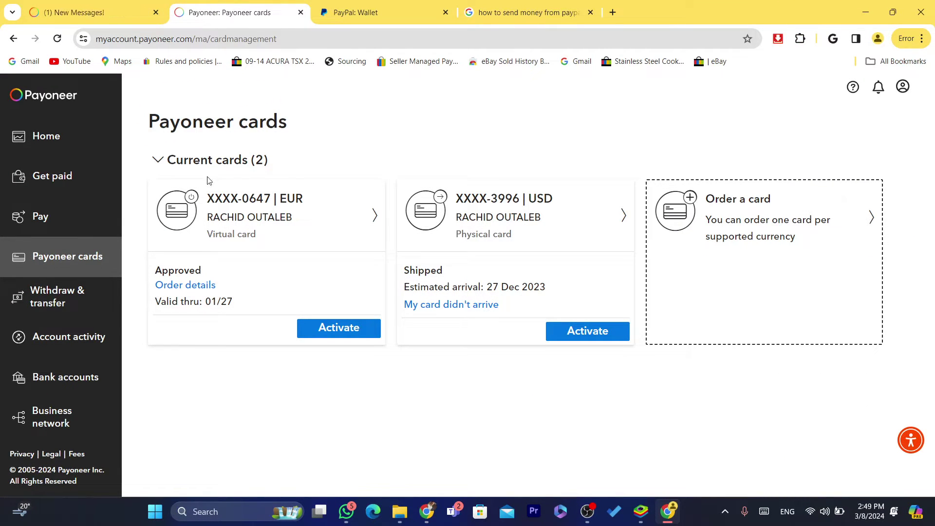
left_click(61, 136)
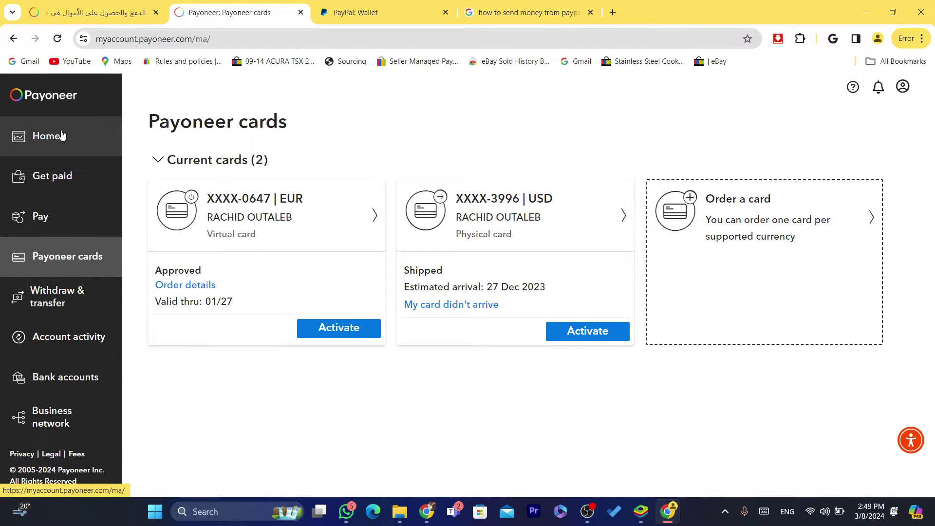
left_click(274, 34)
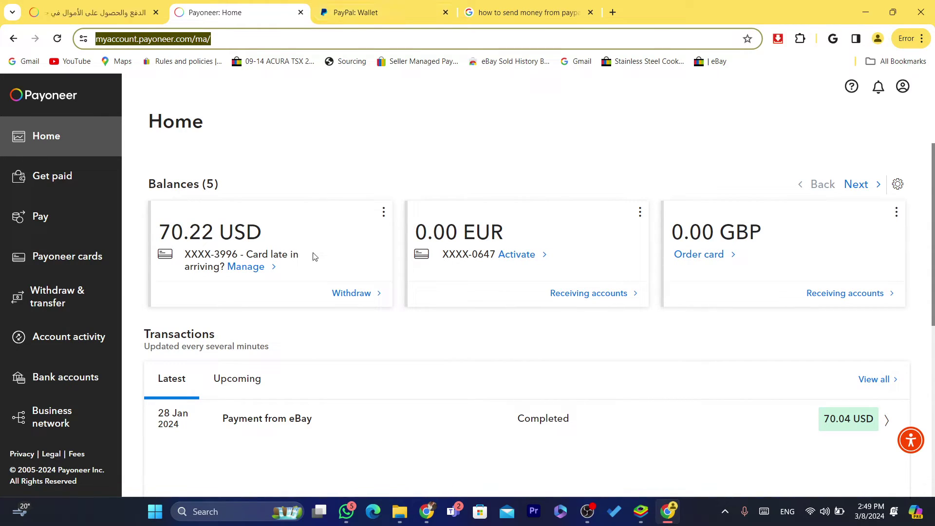
triple_click(263, 256)
left_click_drag(170, 205, 320, 276)
left_click(320, 276)
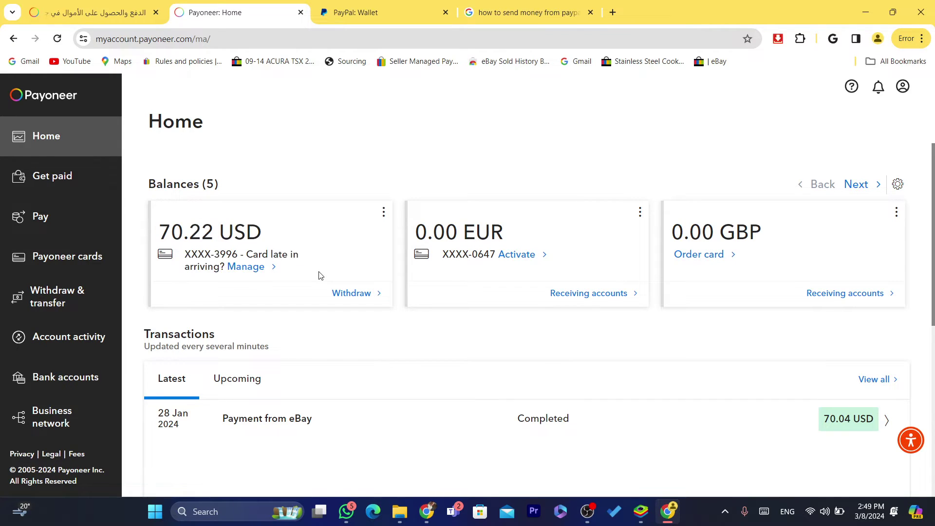
Revisit the bank accounts overview and look through the balances and transactions on the home page
left_click(76, 375)
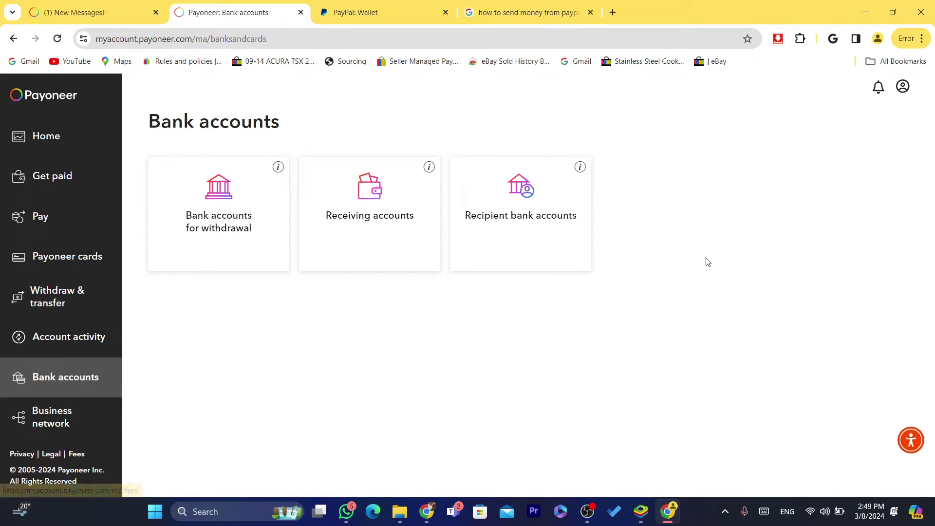
left_click(57, 133)
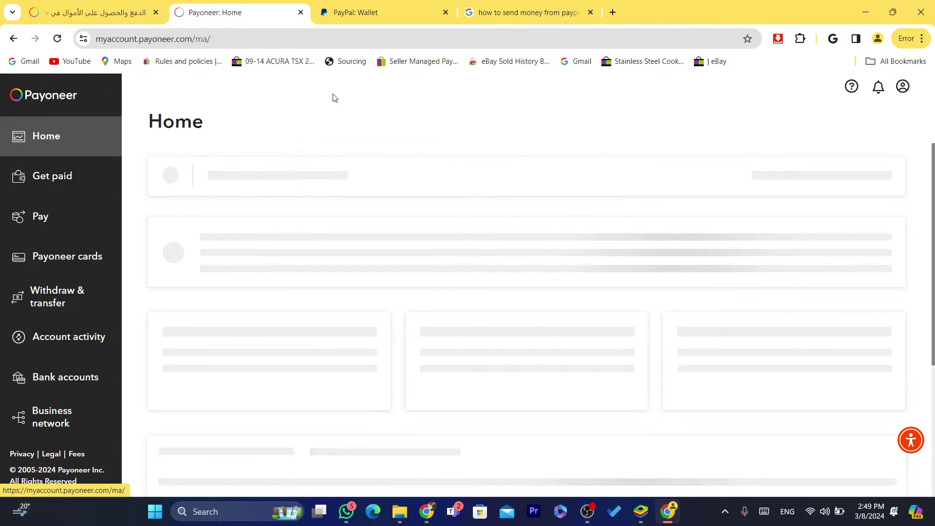
left_click_drag(934, 273, 934, 430)
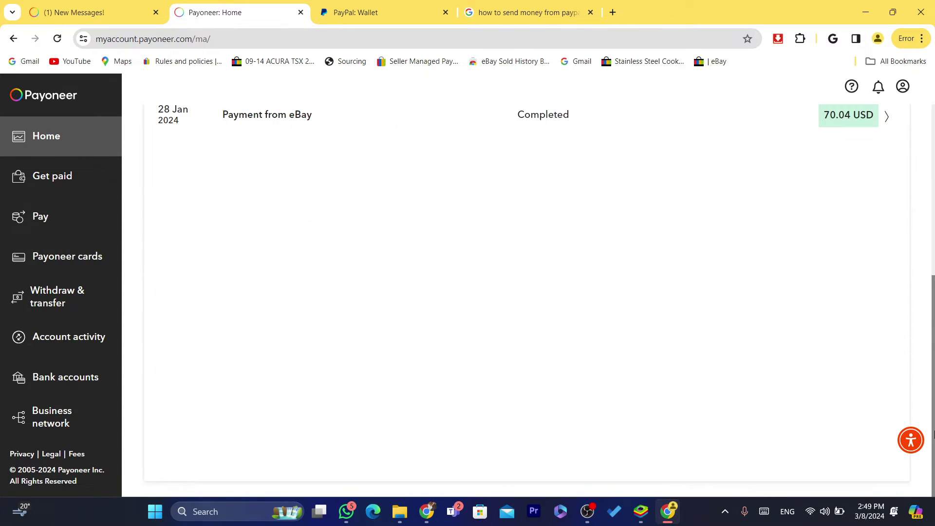
left_click_drag(933, 320, 902, 140)
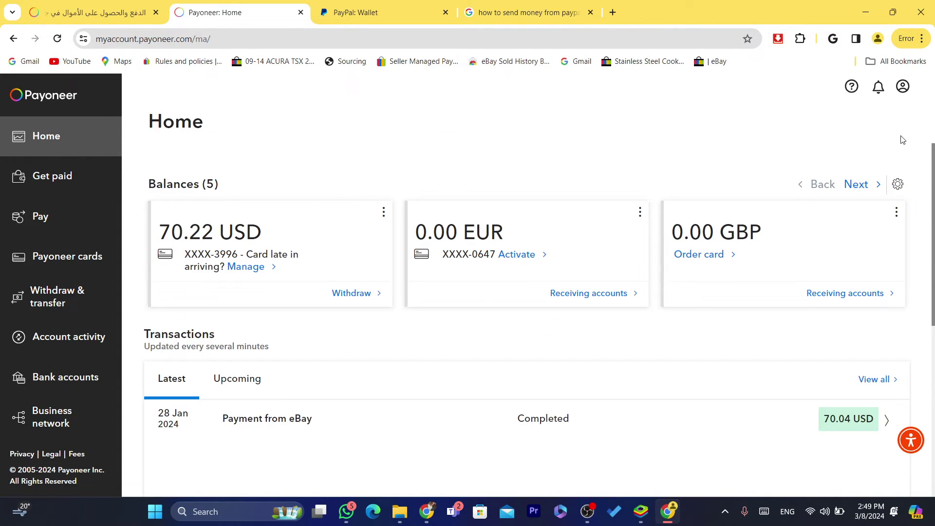
Open the Payoneer Support Center from the account profile and dismiss the eBay sellers notice
left_click(902, 86)
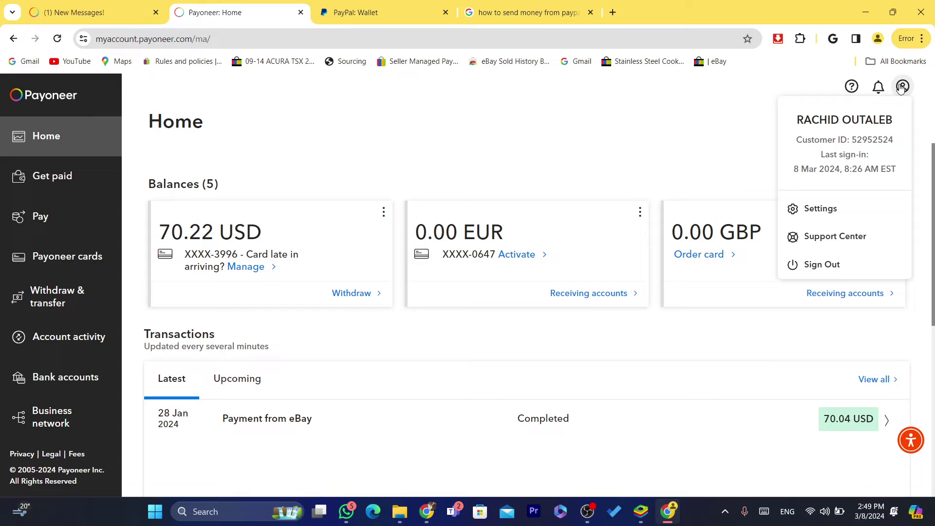
double_click(904, 91)
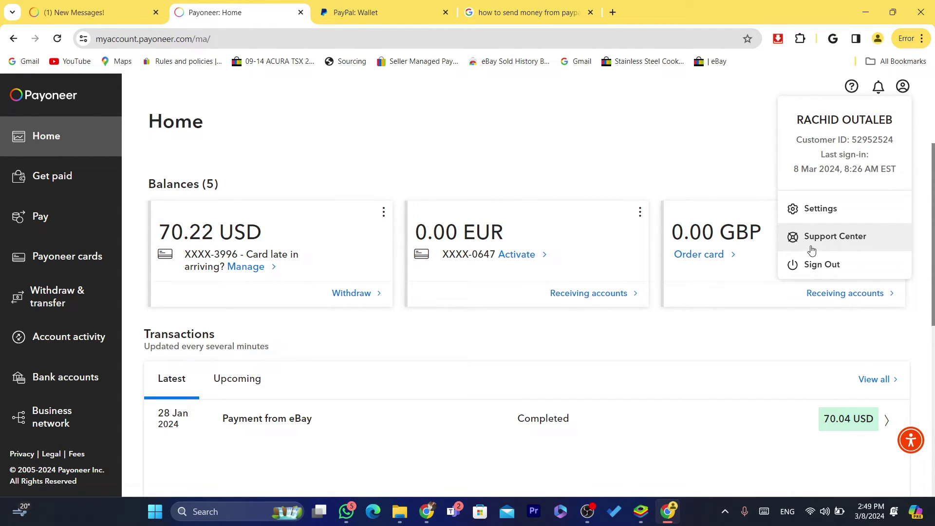
left_click(810, 244)
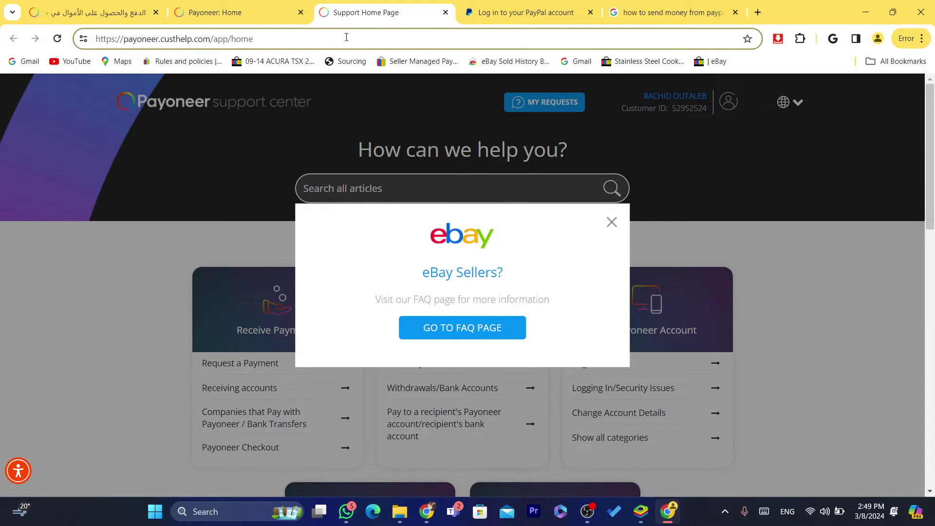
left_click(623, 229)
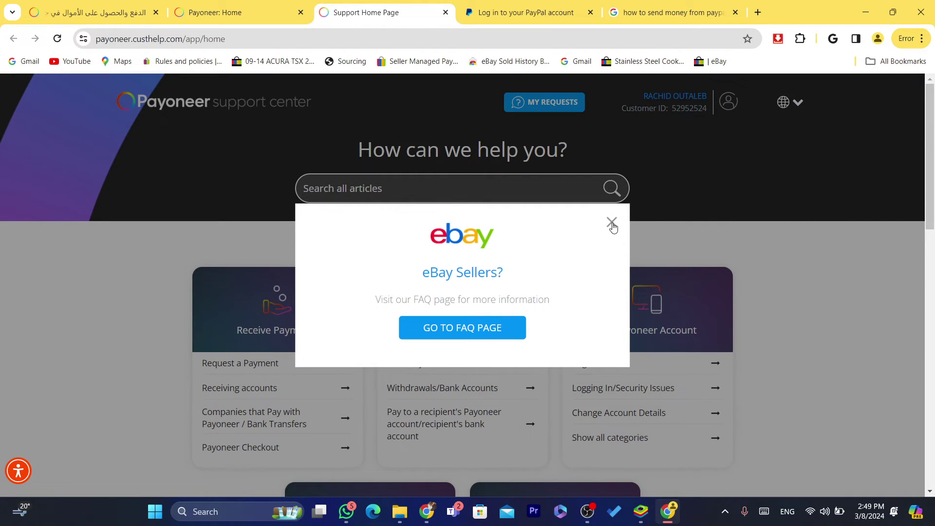
left_click(611, 223)
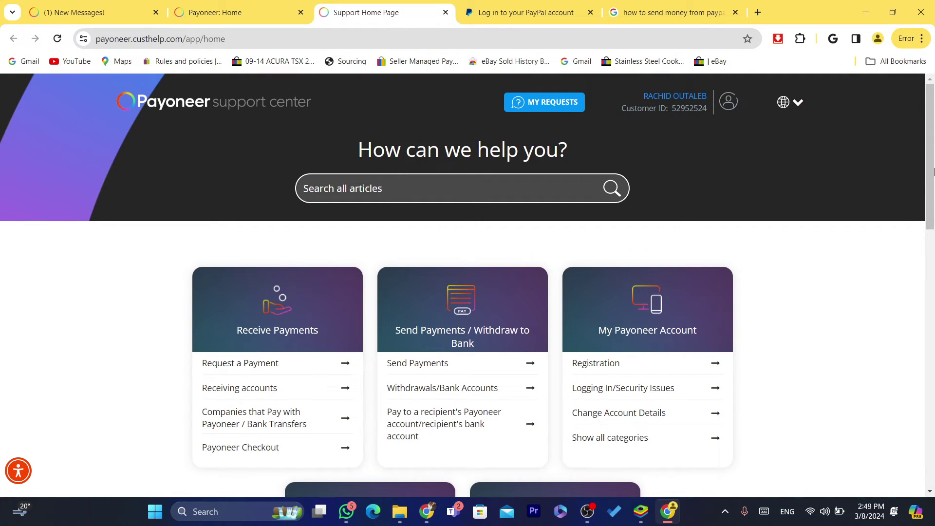
Point out the support center's help heading, check the PayPal page and open the support requests page
triple_click(497, 149)
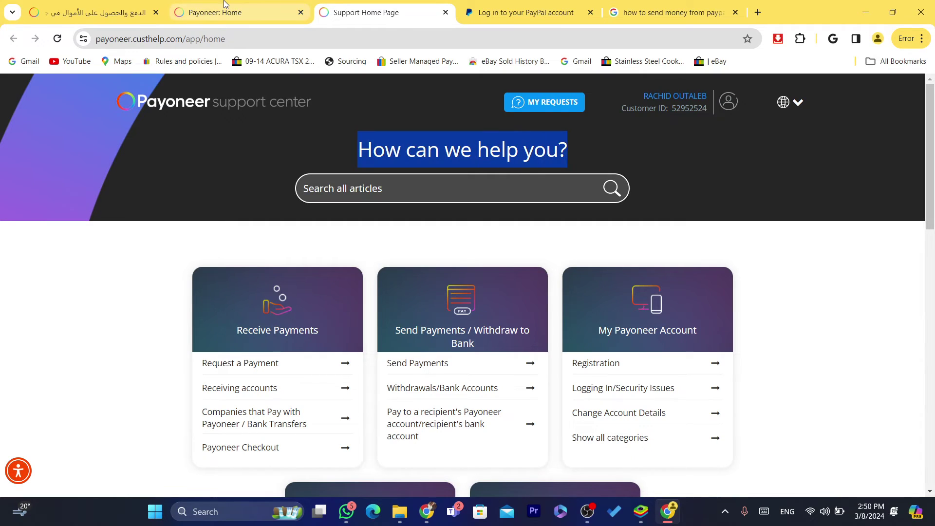
left_click(559, 6)
left_click(391, 5)
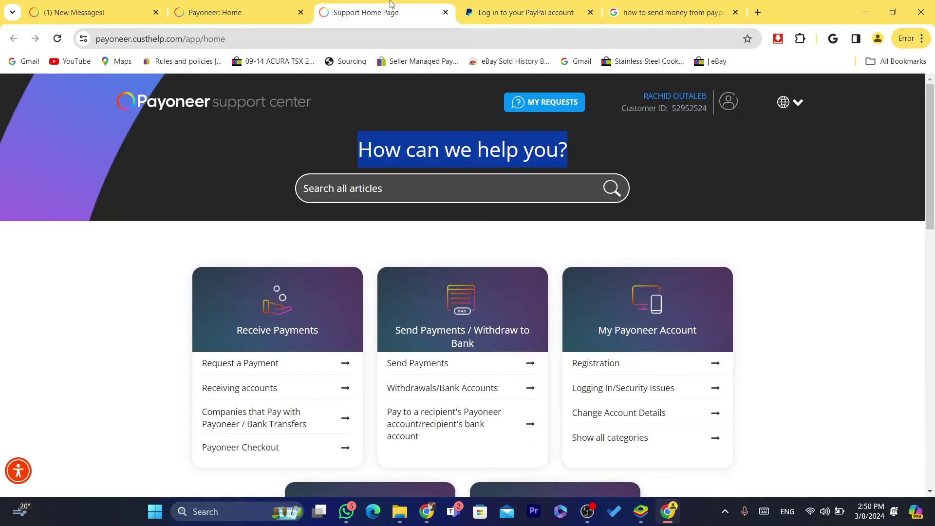
left_click_drag(444, 143, 439, 141)
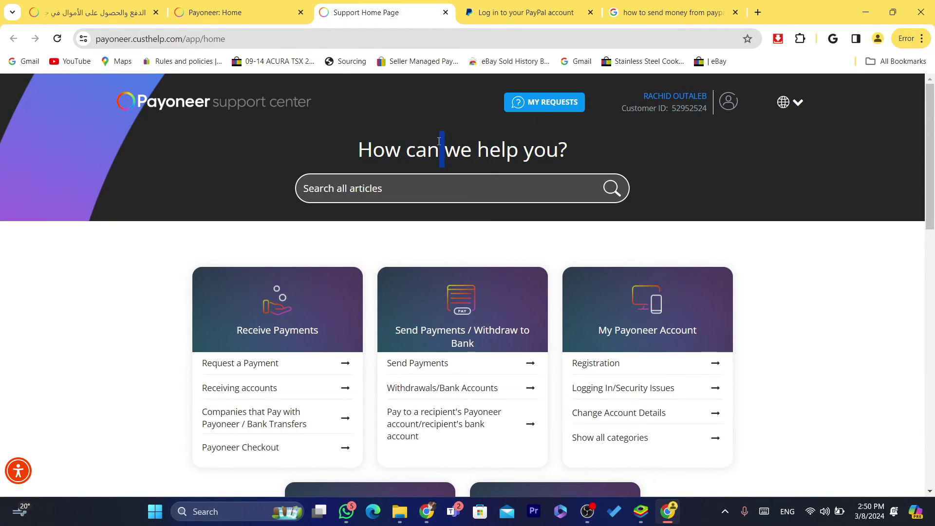
left_click(530, 100)
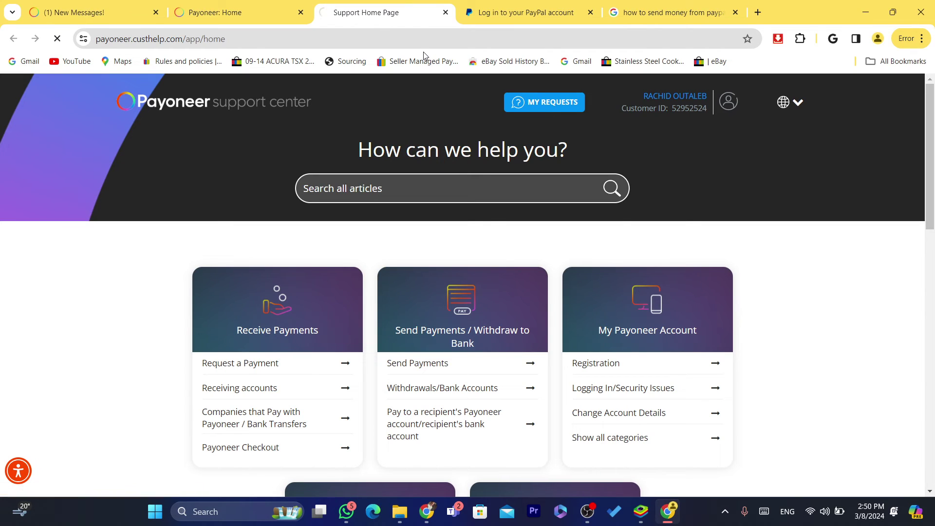